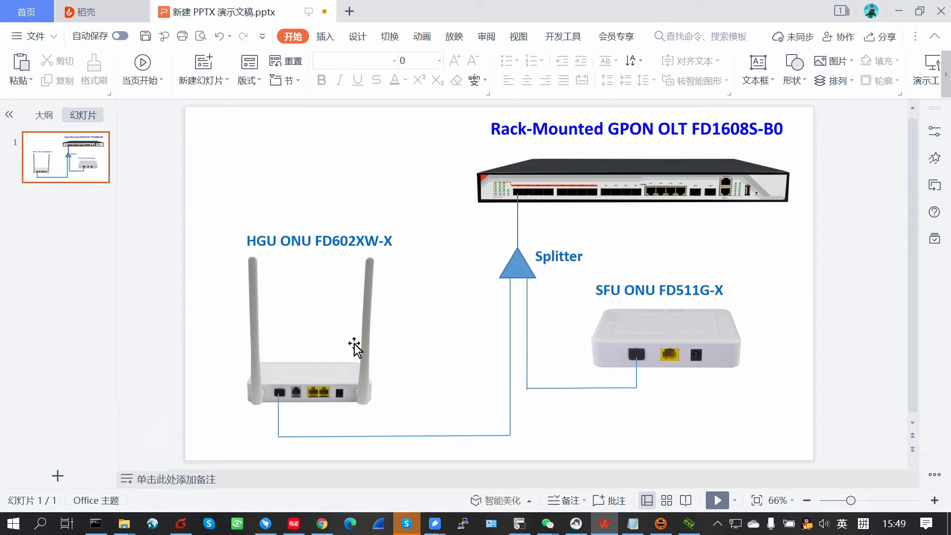
Step: Point out the HGU and SFU ONU pictures on the GPON diagram, then bring SecureCRT forward
{"action": "left_click", "coordinate": [309, 369]}
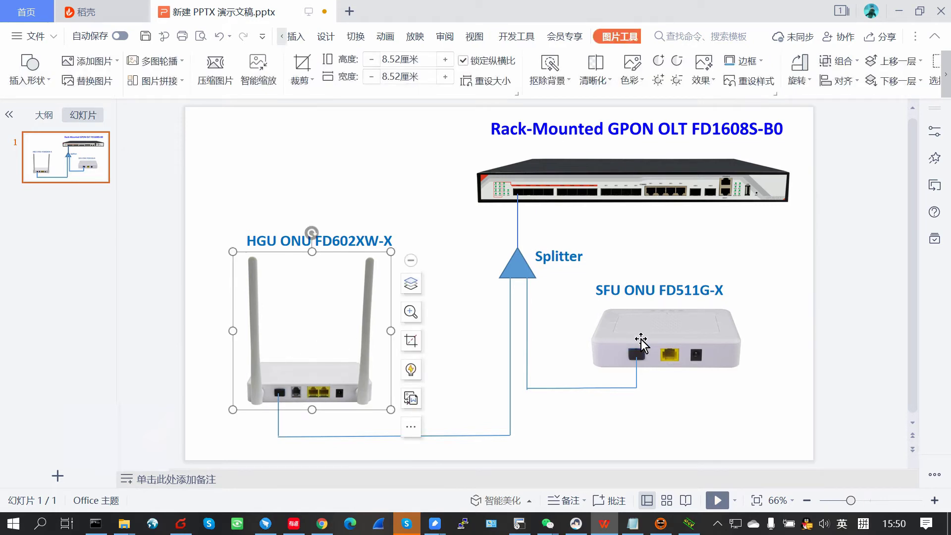
{"action": "left_click", "coordinate": [667, 339]}
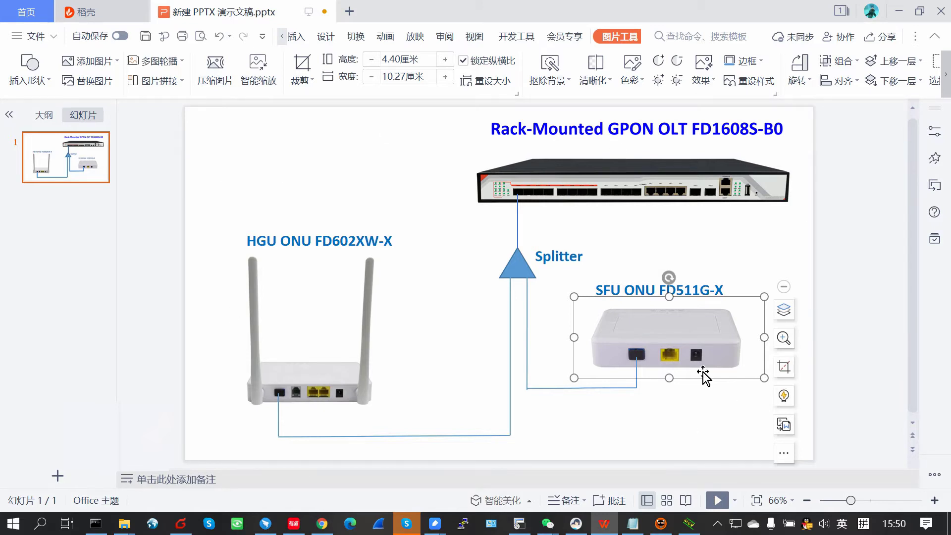
{"action": "left_click", "coordinate": [664, 417]}
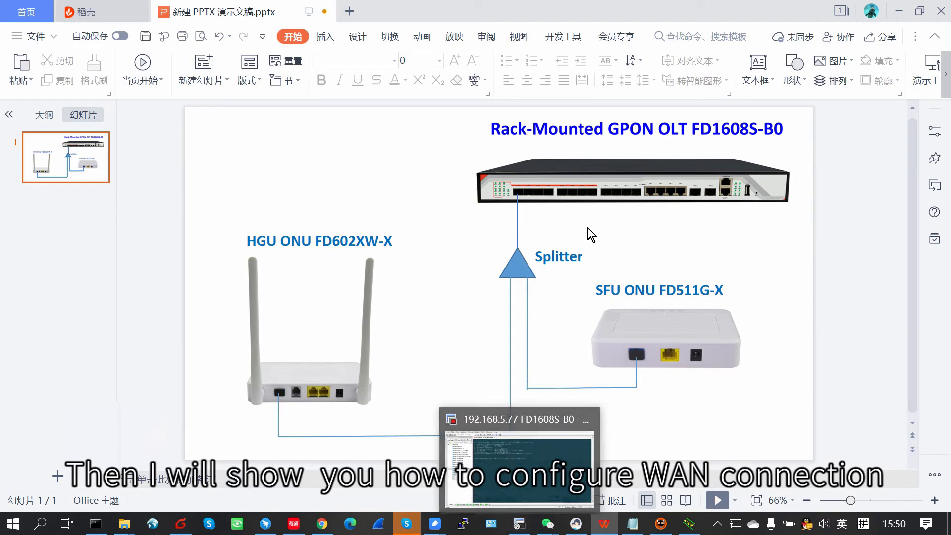
{"action": "left_click", "coordinate": [312, 381]}
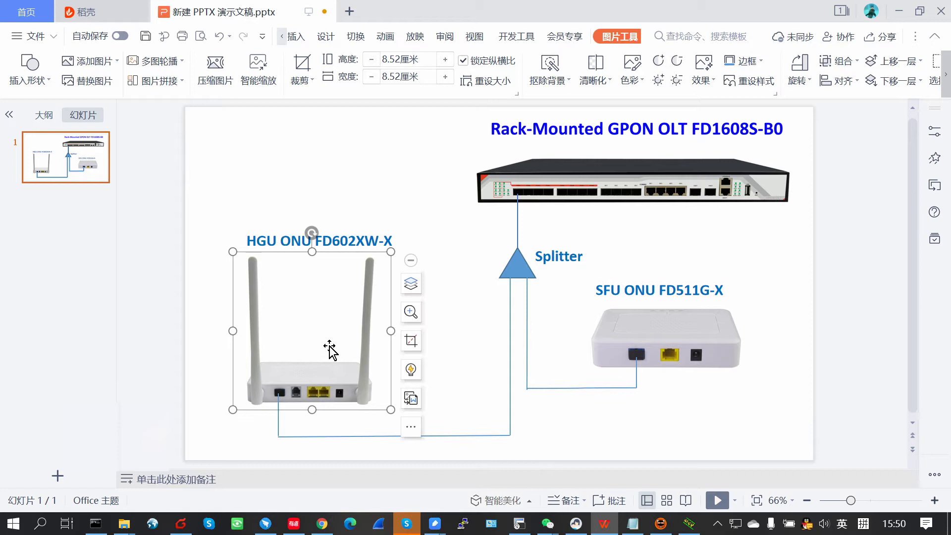
{"action": "left_click", "coordinate": [519, 524]}
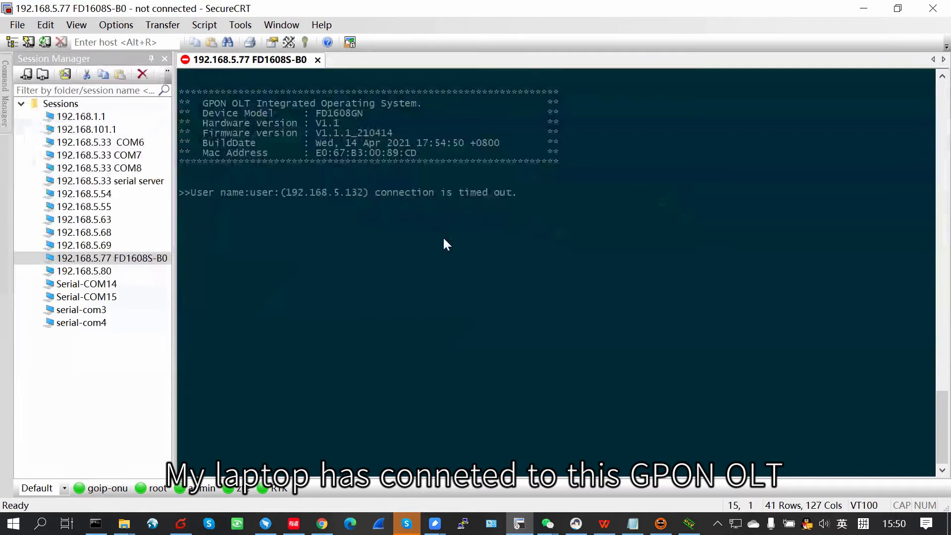
Step: Reconnect and log in to the OLT, then enter enable, config and interface gpon 0/0
{"action": "key", "text": "Return"}
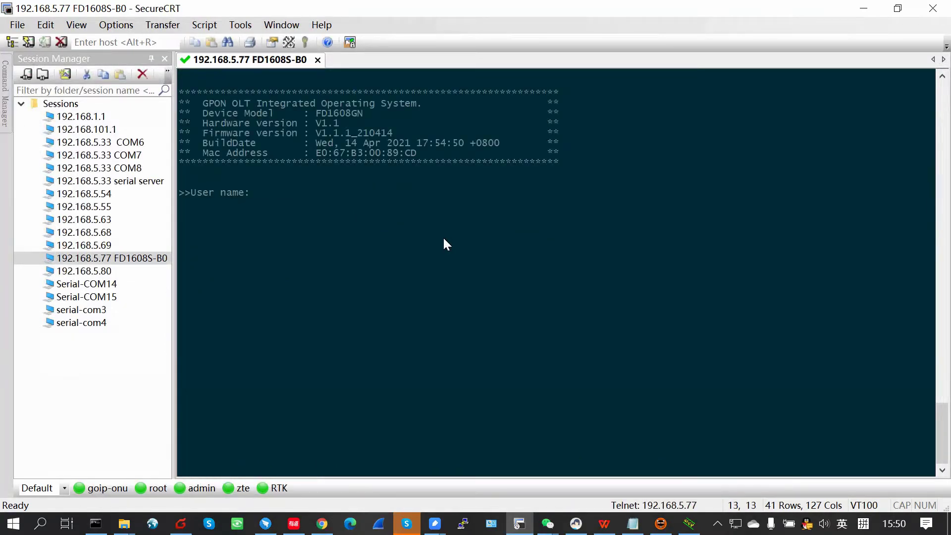
{"action": "type", "text": "root"}
{"action": "key", "text": "Return"}
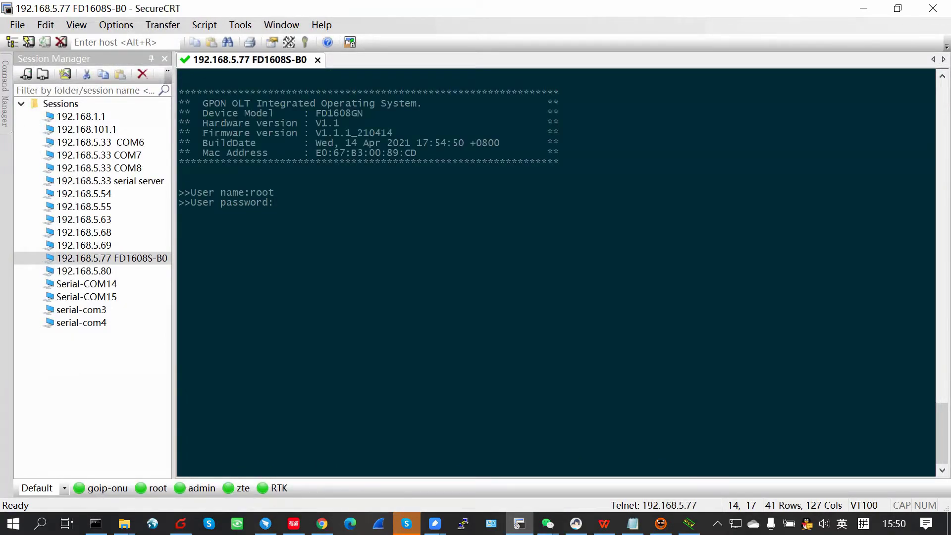
{"action": "type", "text": "admin"}
{"action": "key", "text": "Return"}
{"action": "type", "text": "enable"}
{"action": "key", "text": "Return"}
{"action": "type", "text": "config"}
{"action": "key", "text": "Return"}
{"action": "type", "text": "interface gpon 0/0"}
{"action": "key", "text": "Return"}
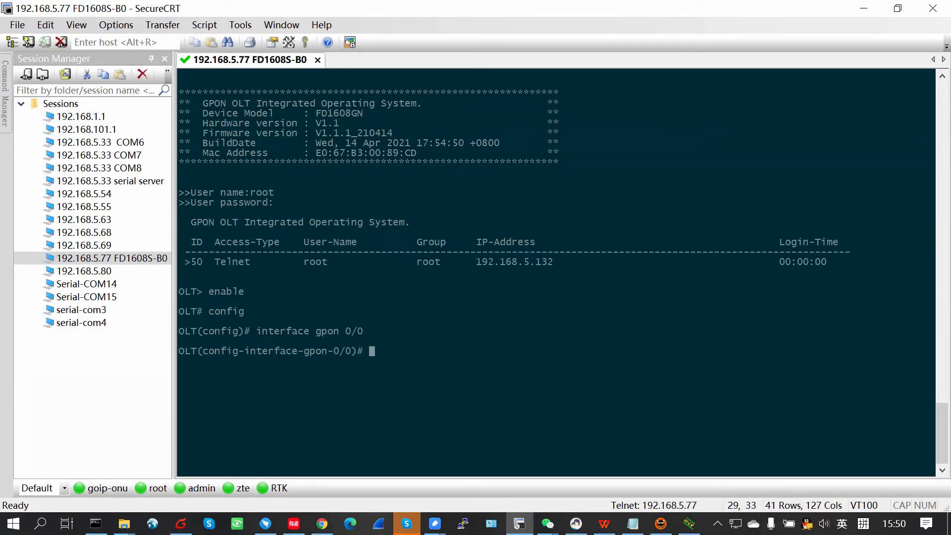
Step: List all ONTs on PON port 3 and highlight the first ONT's row
{"action": "type", "text": "sw"}
{"action": "type", "text": "how ont i"}
{"action": "type", "text": "nfo "}
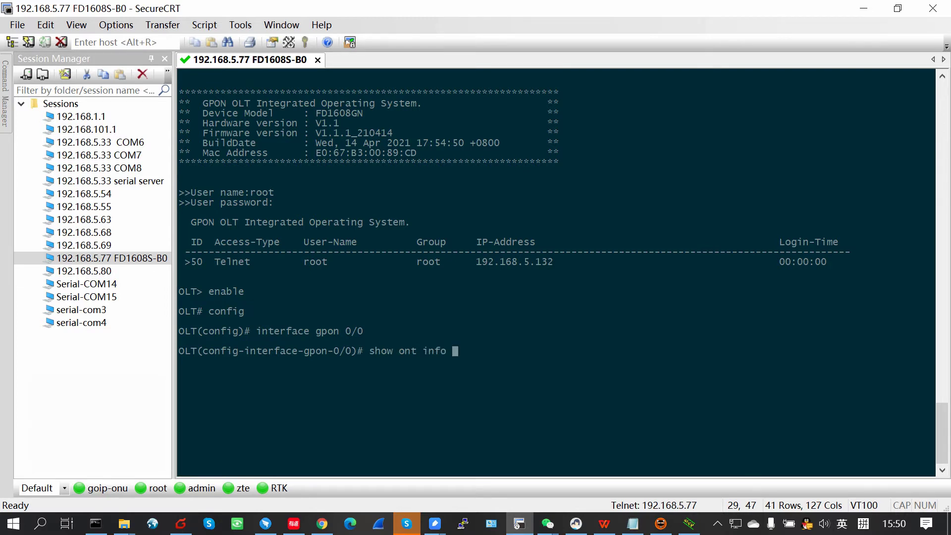
{"action": "type", "text": "3 all"}
{"action": "key", "text": "Return"}
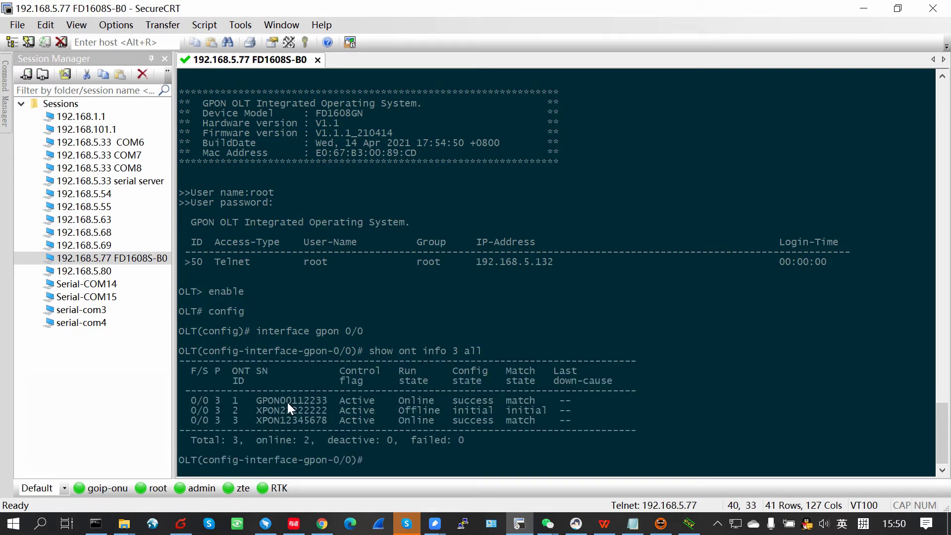
{"action": "left_click_drag", "start_coordinate": [191, 396], "coordinate": [572, 399]}
{"action": "left_click", "coordinate": [676, 399]}
Step: Show the WAN config of ONT 1 on port 3, which has none
{"action": "type", "text": "show on"}
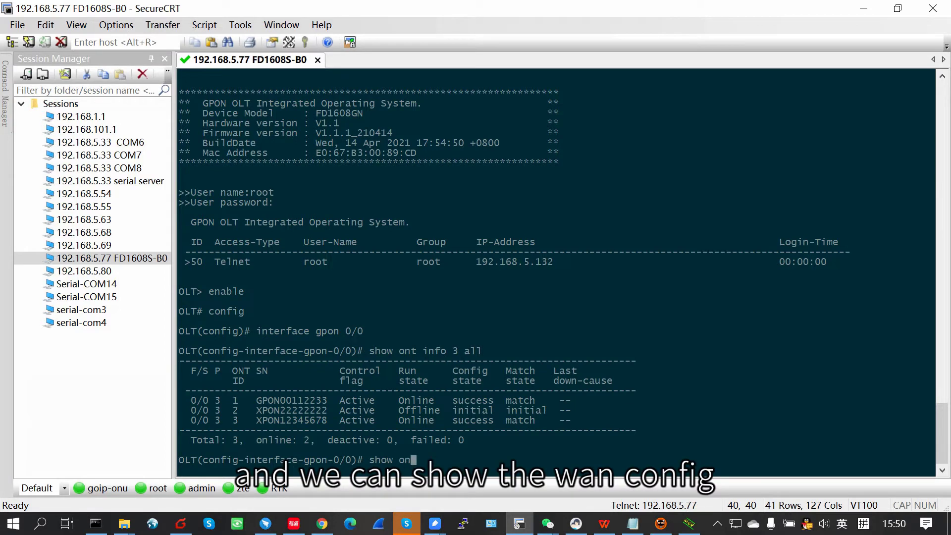
{"action": "type", "text": "t wan config"}
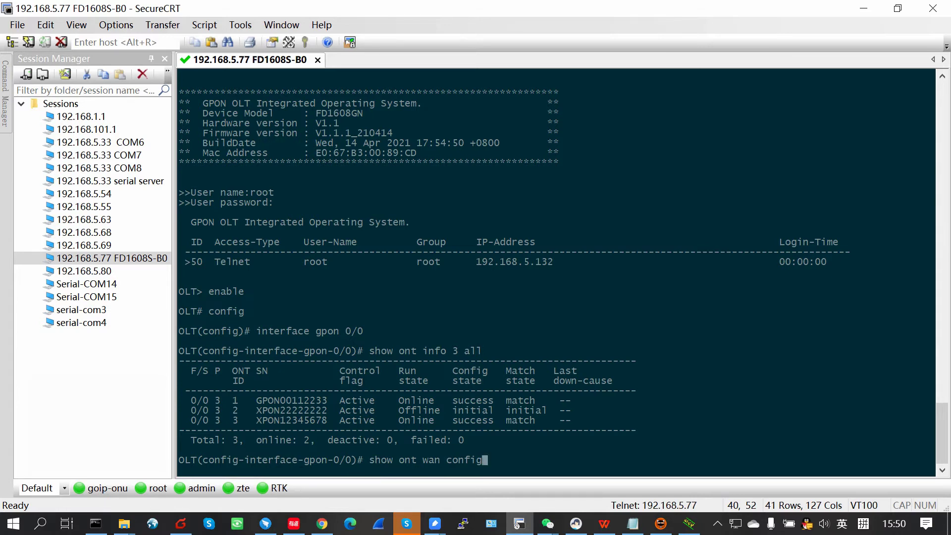
{"action": "key", "text": "question"}
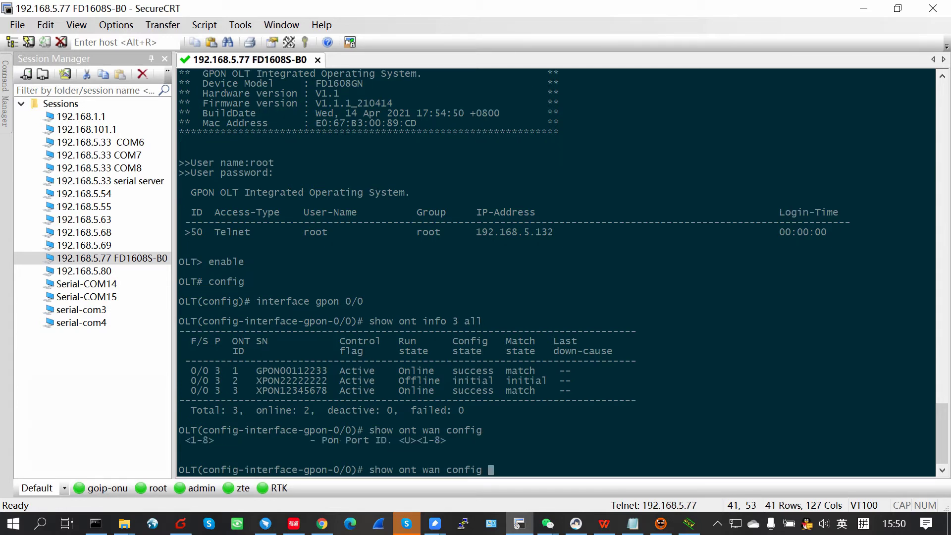
{"action": "type", "text": "3 1"}
{"action": "key", "text": "Return"}
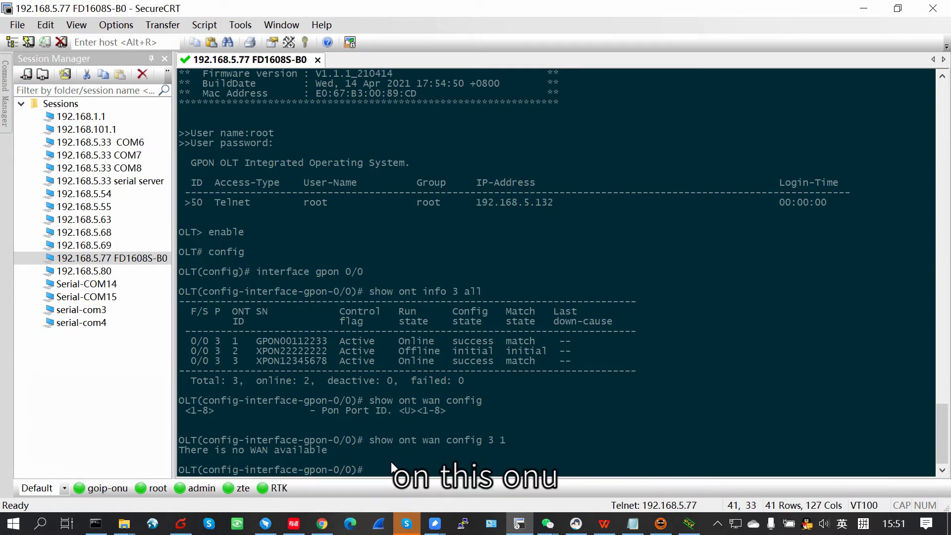
Step: Log in to ONU Web Management with the saved login and view Status > Internet Info
{"action": "left_click", "coordinate": [322, 523]}
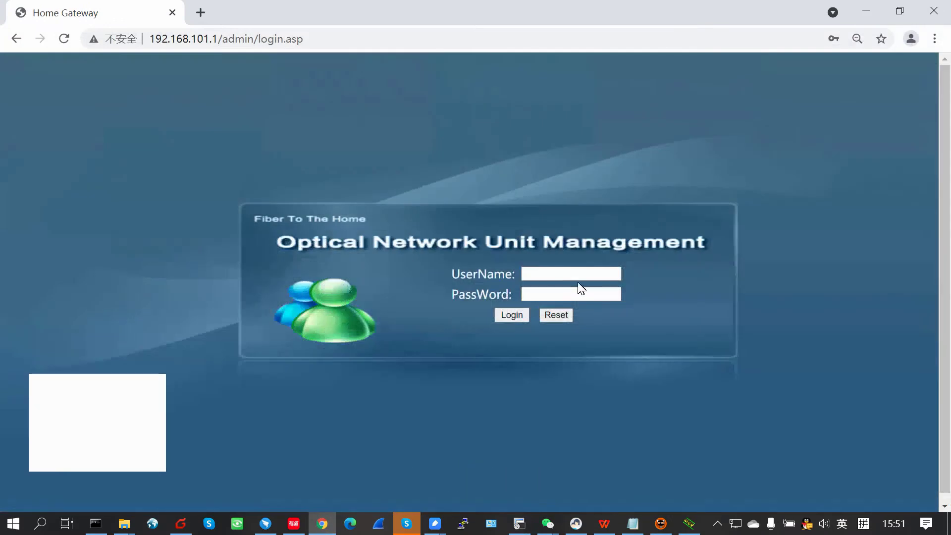
{"action": "left_click", "coordinate": [578, 279]}
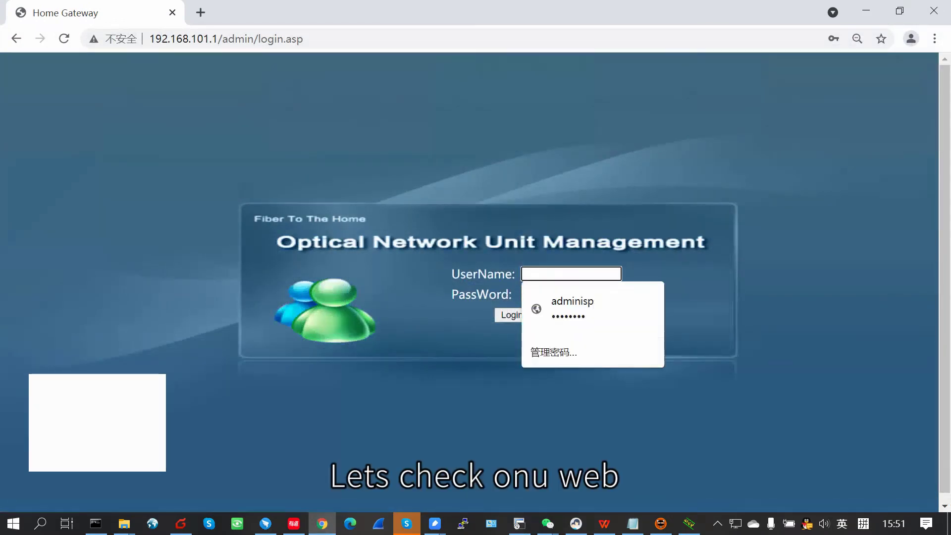
{"action": "left_click", "coordinate": [574, 302]}
{"action": "left_click", "coordinate": [512, 315]}
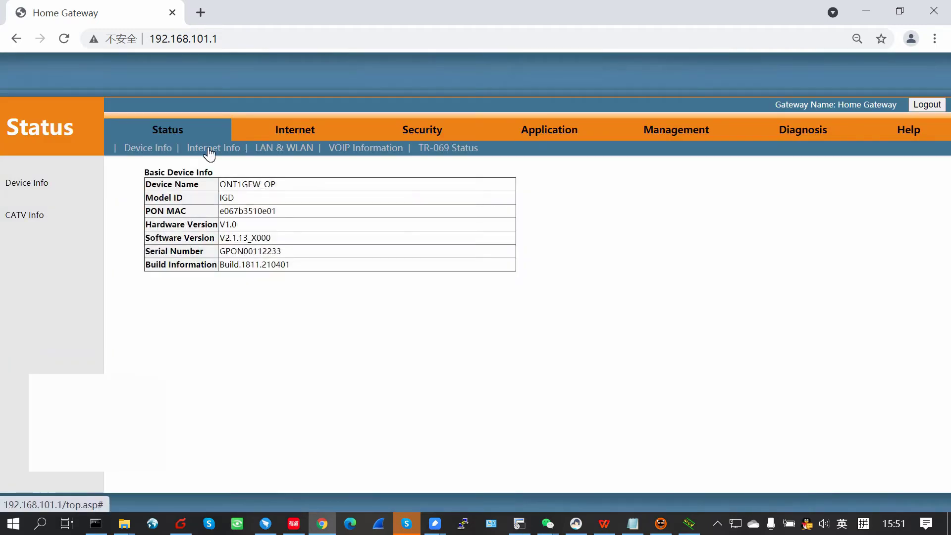
{"action": "left_click", "coordinate": [208, 149]}
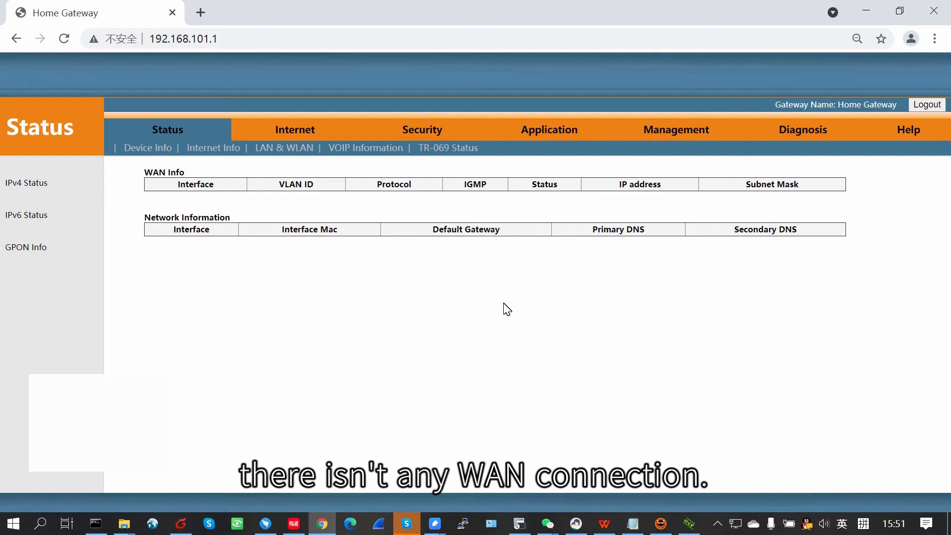
Step: Add WAN 1 to ONT 3 1 as route internet DHCP, untagged, bound to eth 1
{"action": "left_click", "coordinate": [520, 524]}
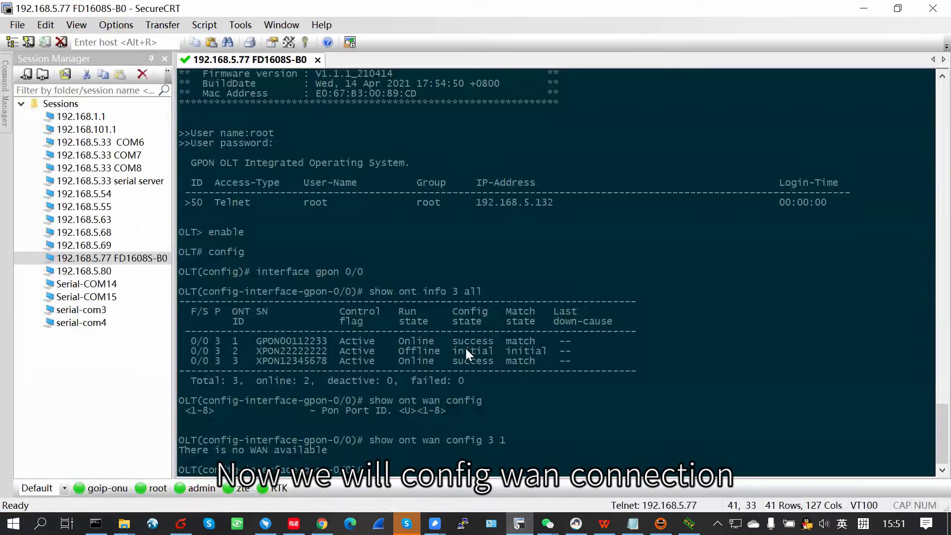
{"action": "type", "text": "ont"}
{"action": "key", "text": "BackSpace"}
{"action": "key", "text": "BackSpace"}
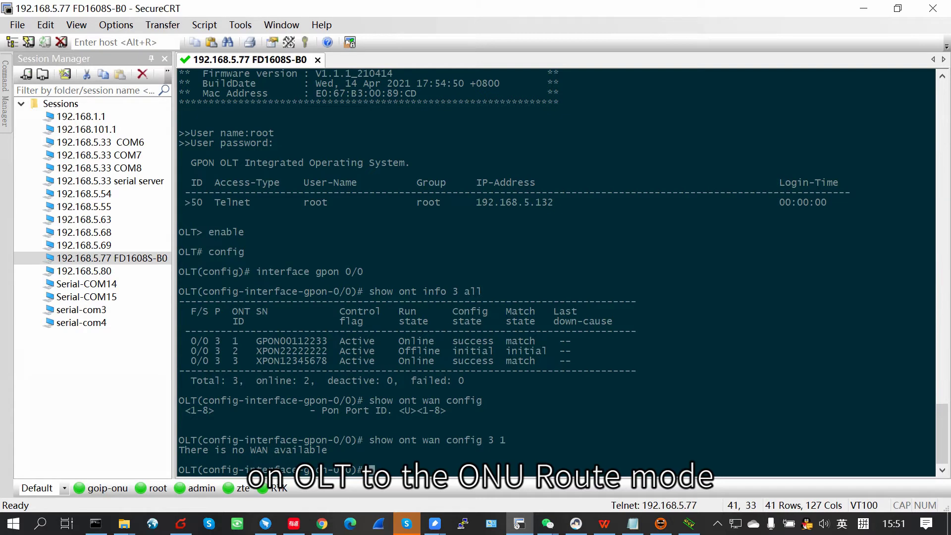
{"action": "type", "text": "ont "}
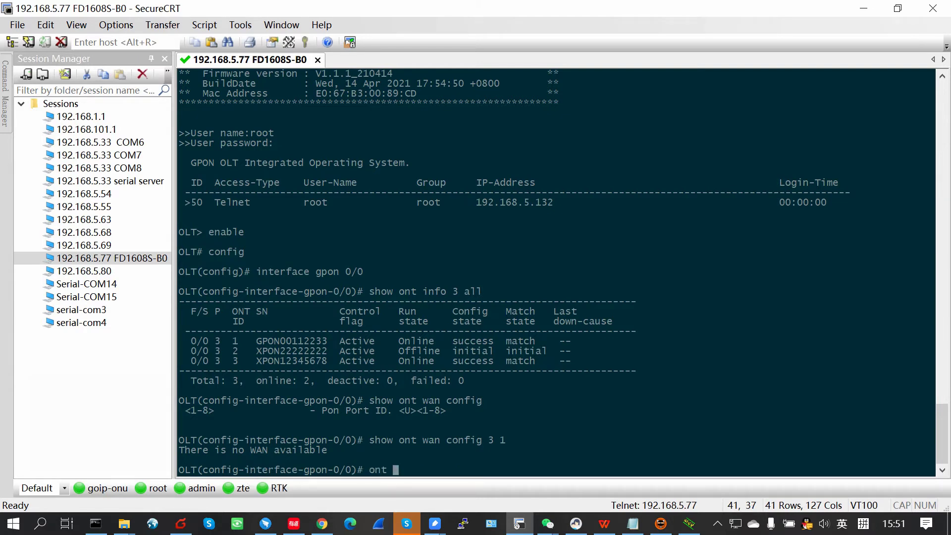
{"action": "type", "text": "wan con"}
{"action": "key", "text": "BackSpace"}
{"action": "key", "text": "BackSpace"}
{"action": "key", "text": "BackSpace"}
{"action": "type", "text": "add"}
{"action": "key", "text": "question"}
{"action": "type", "text": "3 "}
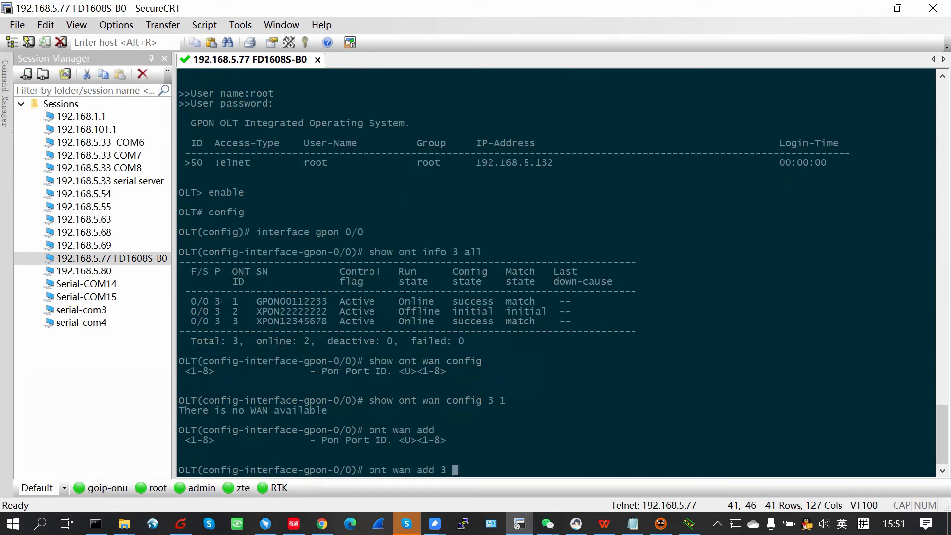
{"action": "type", "text": "1"}
{"action": "key", "text": "question"}
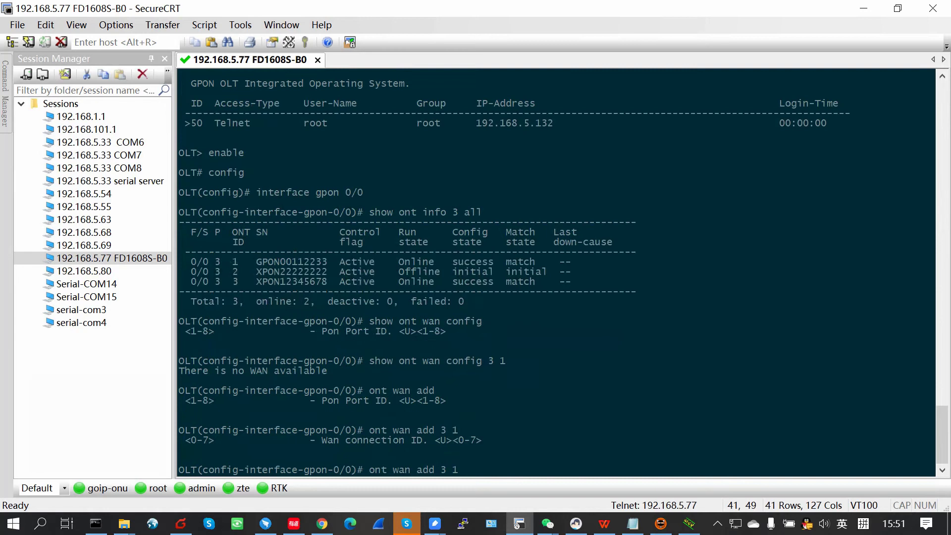
{"action": "type", "text": "1"}
{"action": "key", "text": "question"}
{"action": "type", "text": "route"}
{"action": "key", "text": "question"}
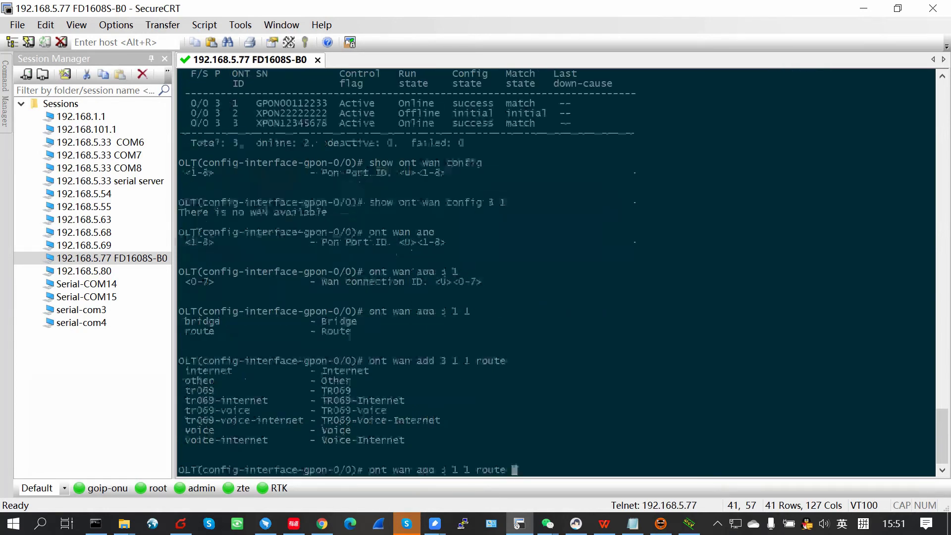
{"action": "type", "text": "internet"}
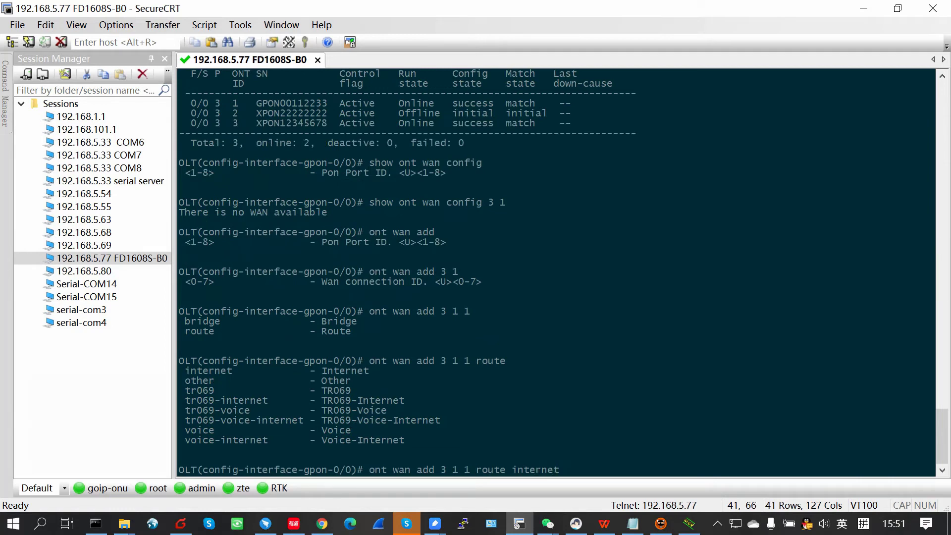
{"action": "key", "text": "question"}
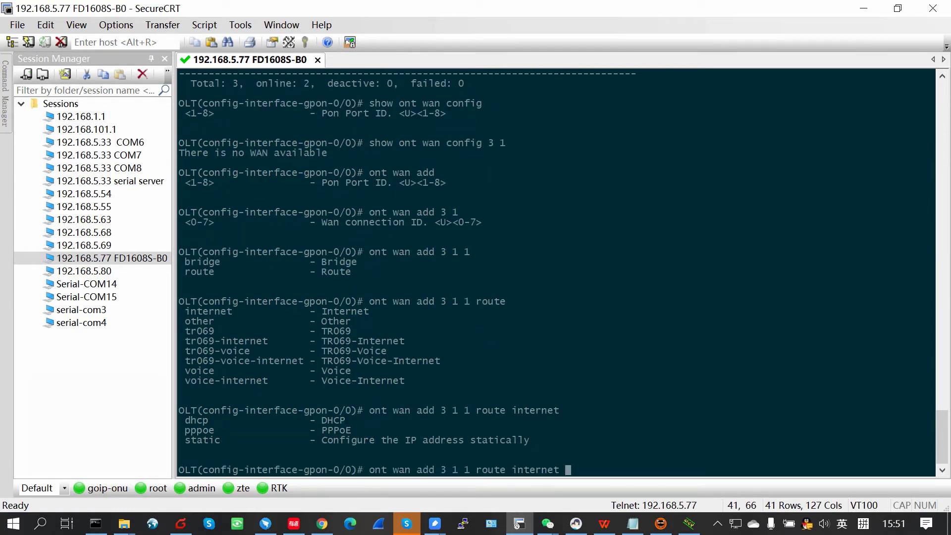
{"action": "type", "text": "dh"}
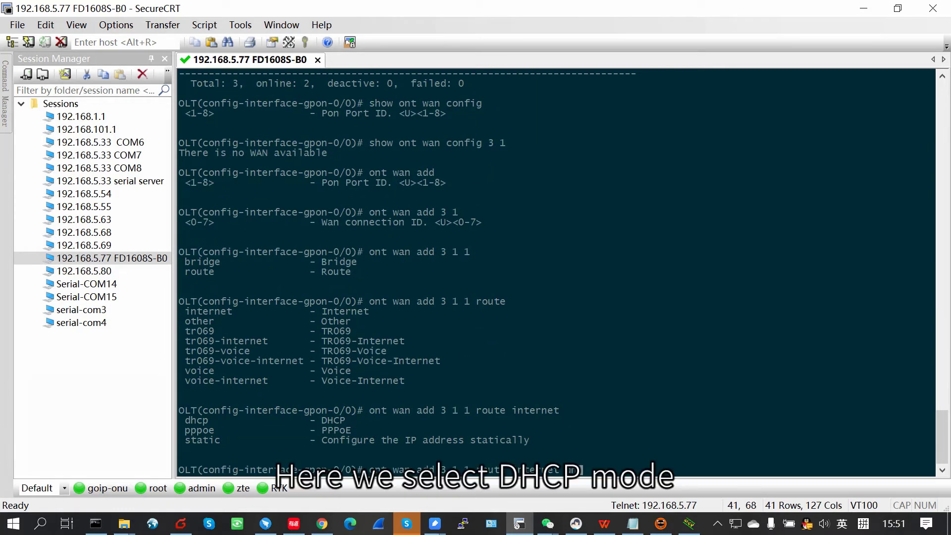
{"action": "type", "text": "cp "}
{"action": "type", "text": "?"}
{"action": "type", "text": "vlan-mode "}
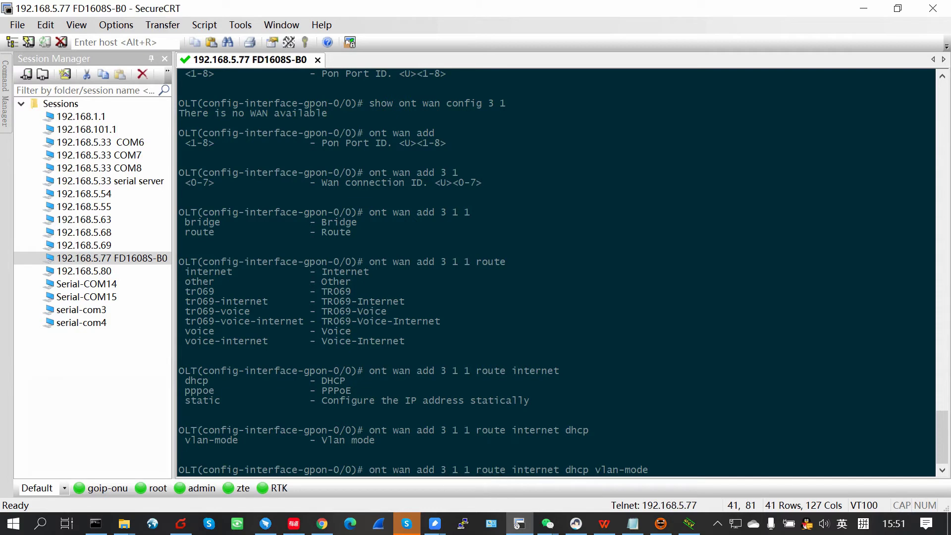
{"action": "type", "text": "untag "}
{"action": "type", "text": "?"}
{"action": "type", "text": "binding "}
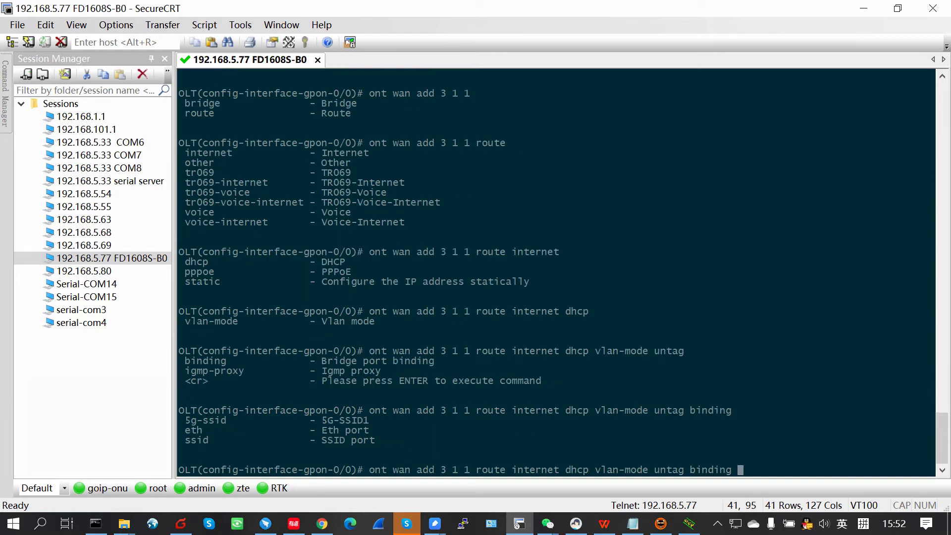
{"action": "type", "text": "?eth "}
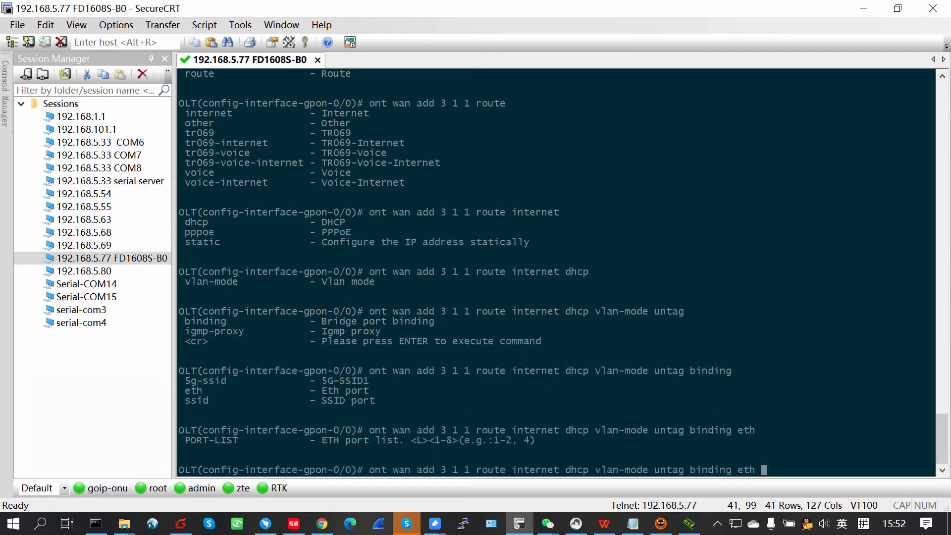
{"action": "type", "text": "?1 ?"}
{"action": "key", "text": "Return"}
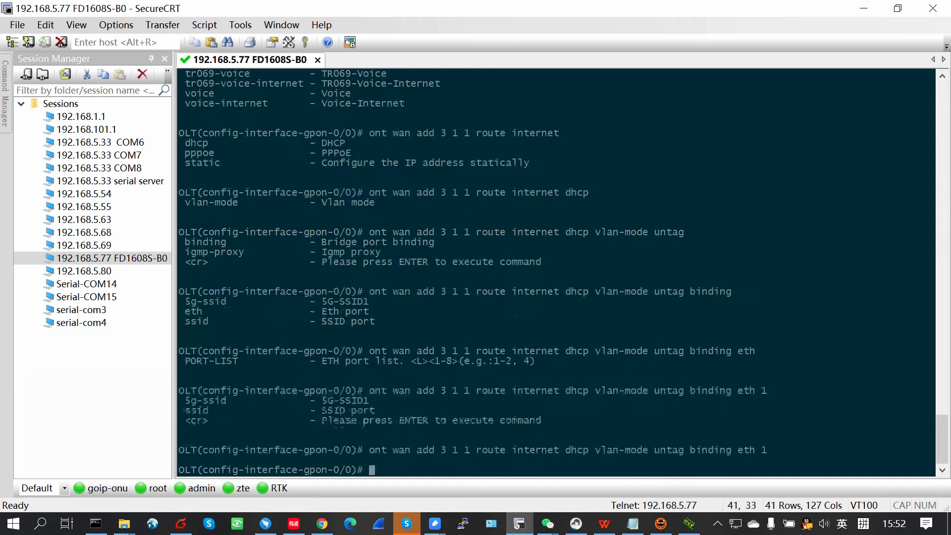
Step: Display the new WAN configuration with 'show ont wan config 3 1'
{"action": "type", "text": "show ot"}
{"action": "key", "text": "BackSpace"}
{"action": "type", "text": "nt "}
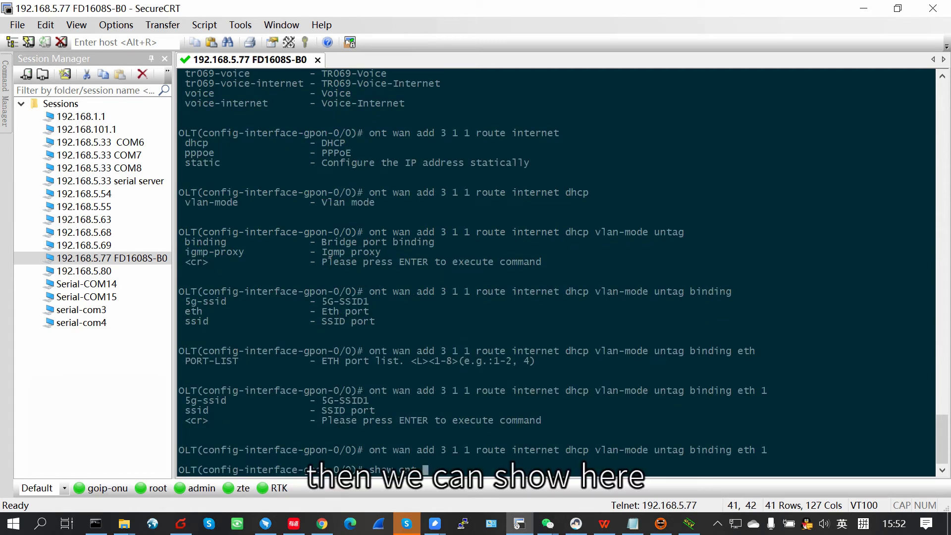
{"action": "type", "text": "wan config 3 1"}
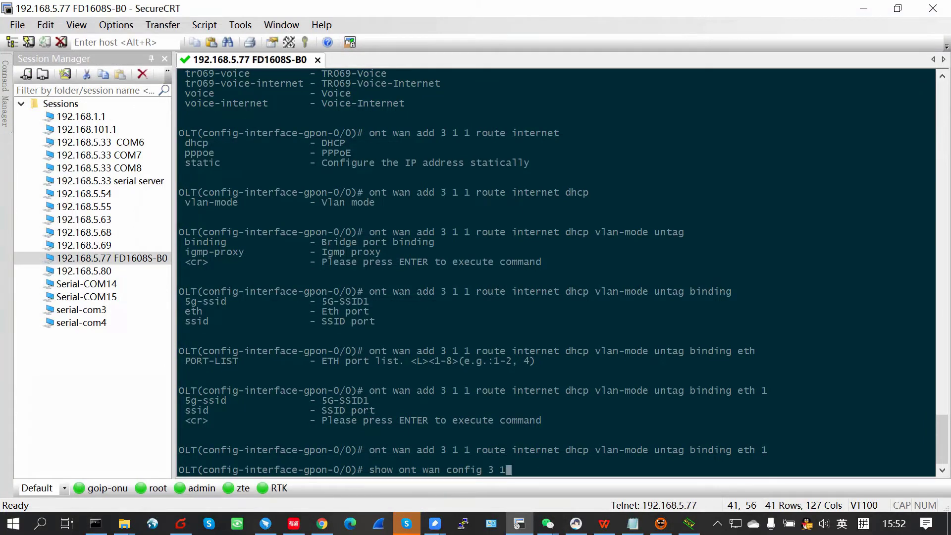
{"action": "key", "text": "Return"}
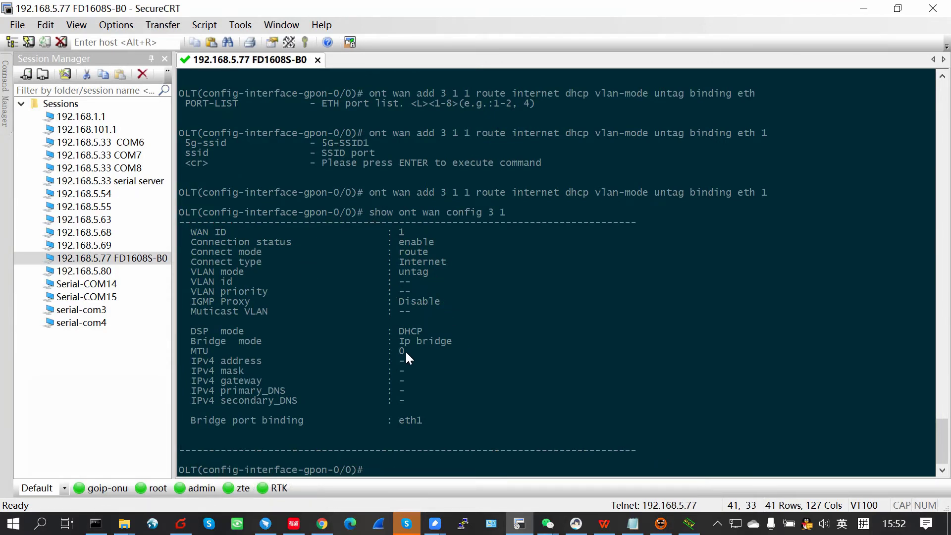
Step: Open Status > Internet Info on the ONU web page to recheck the WAN
{"action": "left_click", "coordinate": [323, 524]}
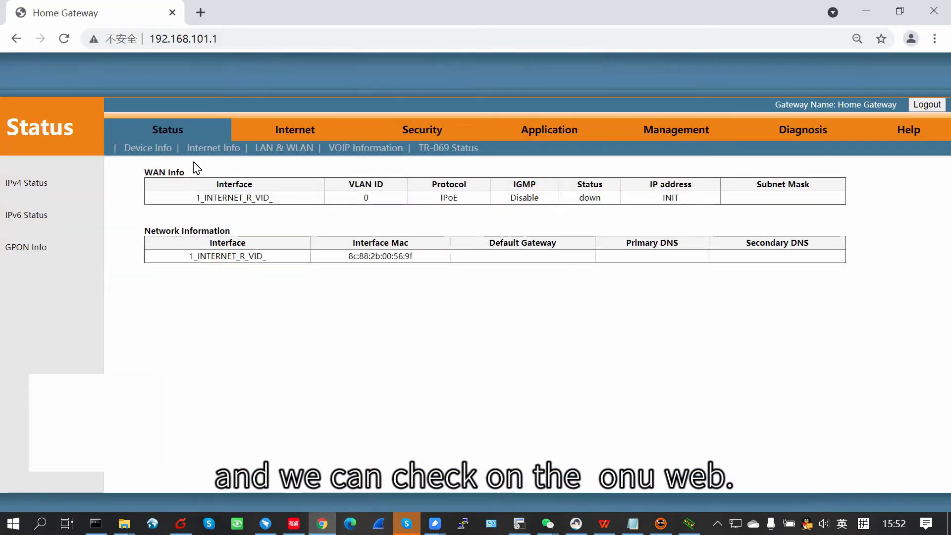
{"action": "left_click", "coordinate": [209, 151]}
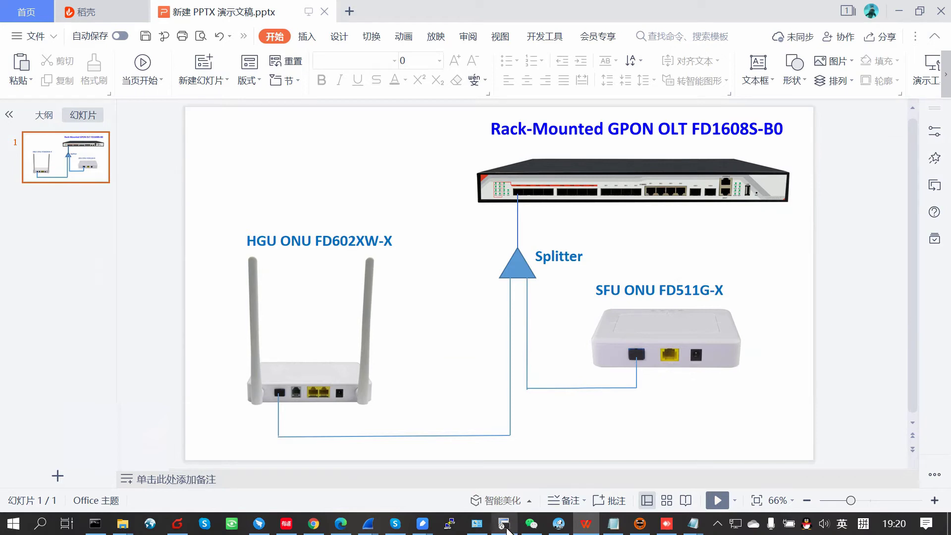
Step: Reconnect and log in to the OLT, entering enable, config and interface gpon 0/0
{"action": "left_click", "coordinate": [506, 529]}
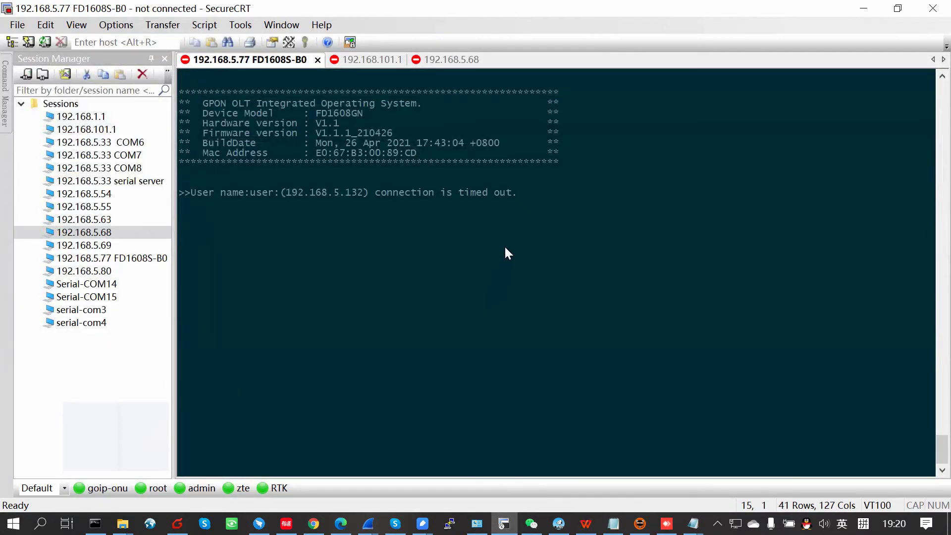
{"action": "key", "text": "Return"}
{"action": "type", "text": "root"}
{"action": "key", "text": "Return"}
{"action": "key", "text": "Return"}
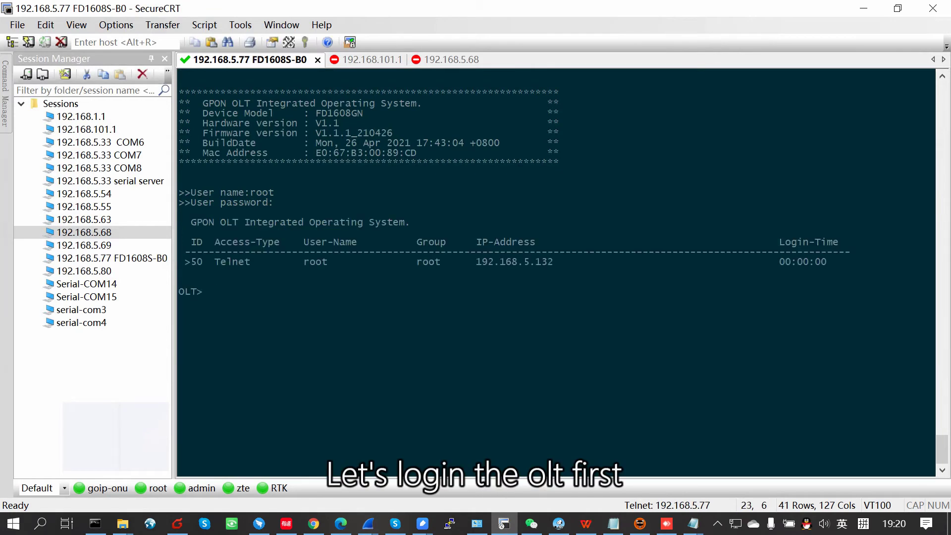
{"action": "type", "text": "enable"}
{"action": "key", "text": "Return"}
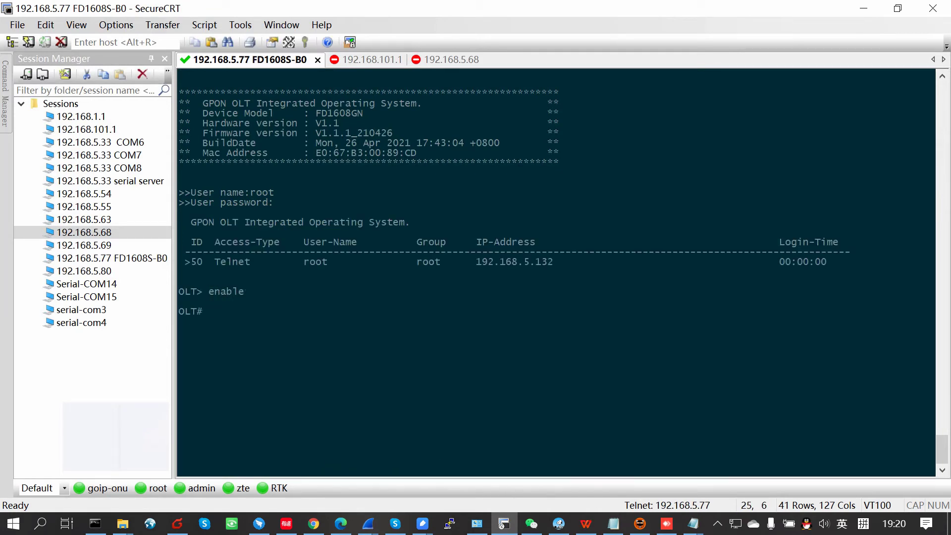
{"action": "type", "text": "config"}
{"action": "key", "text": "Return"}
{"action": "type", "text": "interface gpon 0/0"}
Step: Run 'show ont info 3 all' and highlight the online ONT 1 row
{"action": "key", "text": "Return"}
{"action": "type", "text": "s"}
{"action": "key", "text": "Tab"}
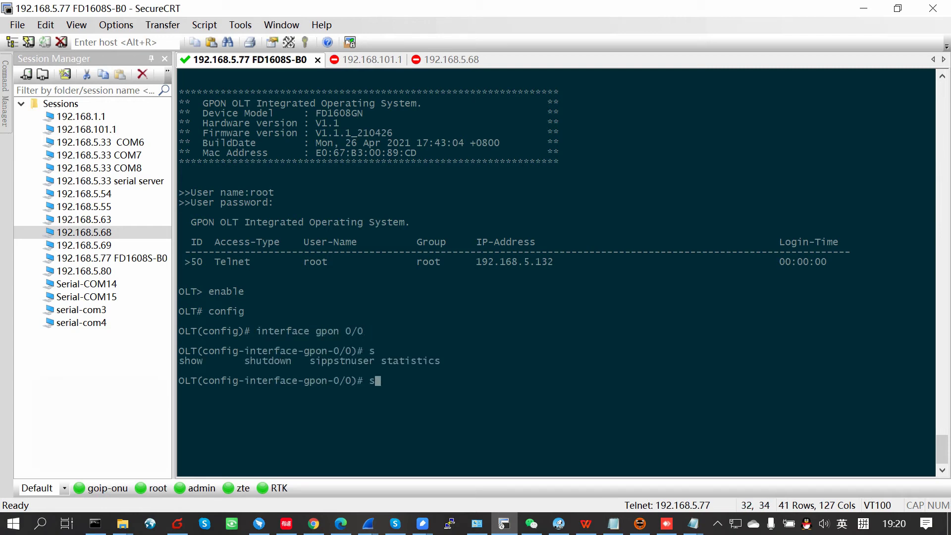
{"action": "type", "text": "how ont info 3 all"}
{"action": "key", "text": "Return"}
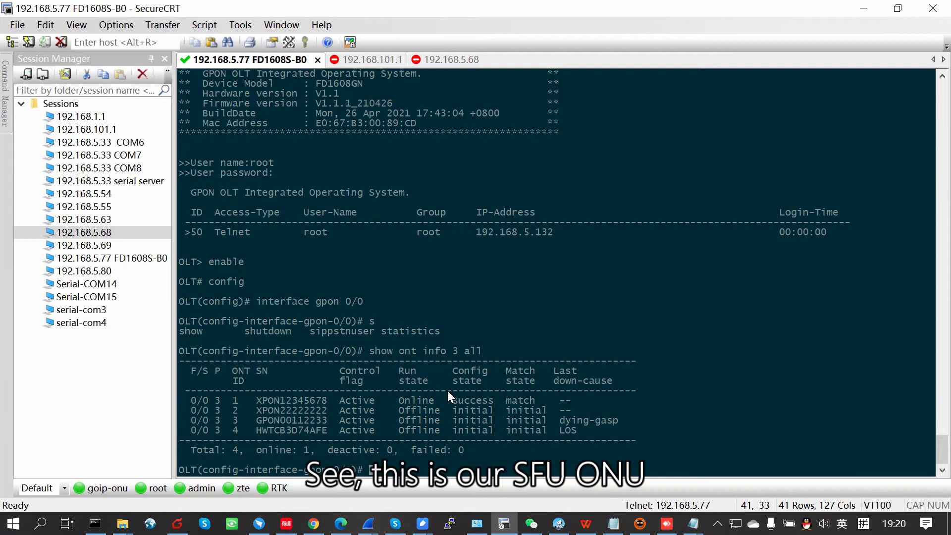
{"action": "left_click_drag", "start_coordinate": [250, 399], "coordinate": [495, 399]}
{"action": "left_click", "coordinate": [419, 403]}
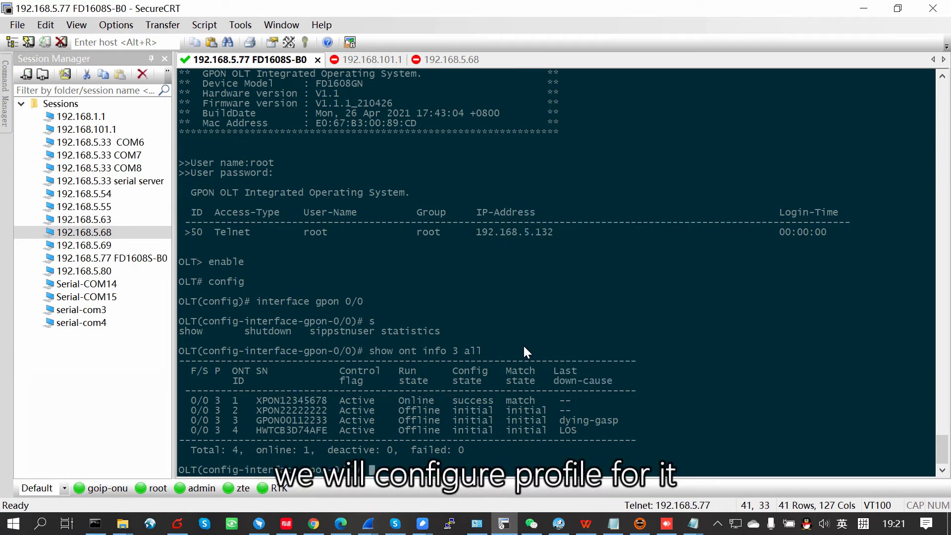
Step: Create GPON line profile 101 with T-CONT 1 on DBA profile 1 and GEM 1 on T-CONT 1
{"action": "type", "text": "exit"}
{"action": "key", "text": "Return"}
{"action": "type", "text": "ont-lineprofile gpon p"}
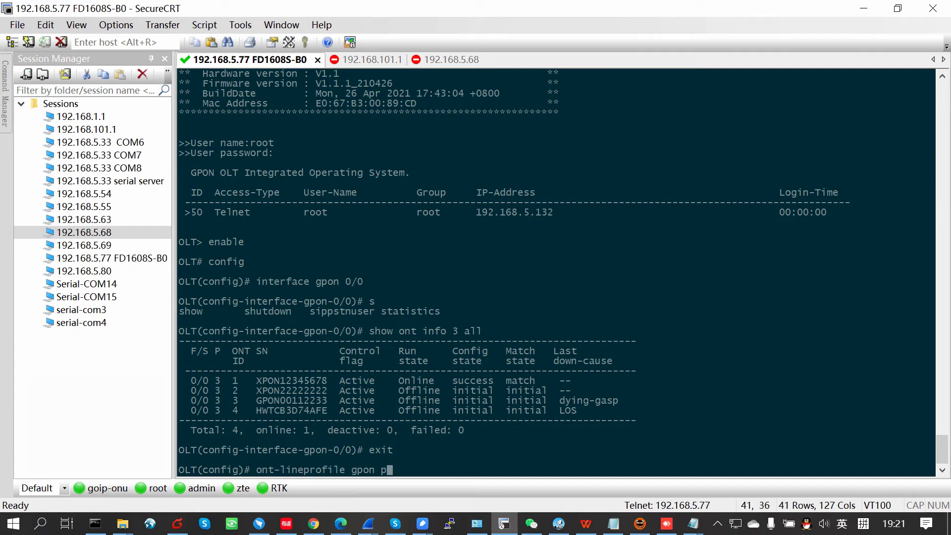
{"action": "key", "text": "Tab"}
{"action": "type", "text": "id 101"}
{"action": "key", "text": "Return"}
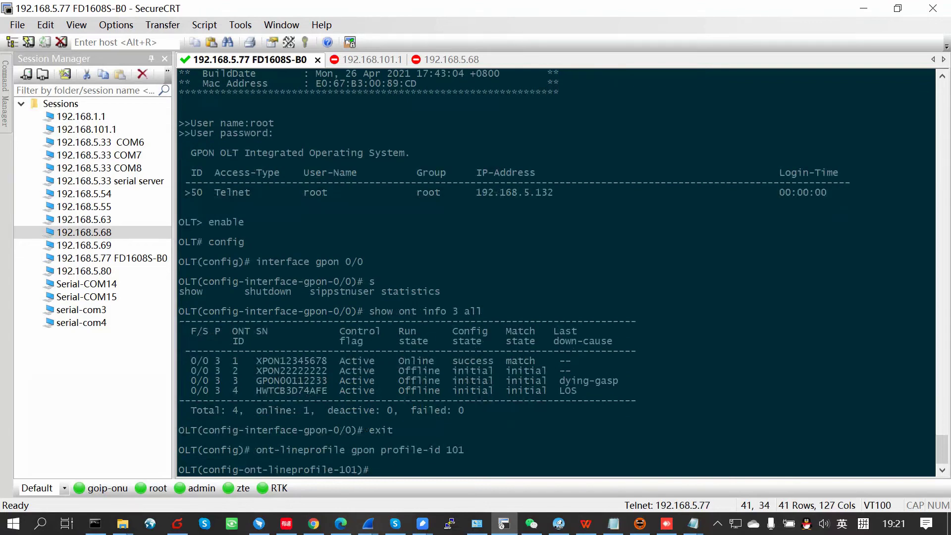
{"action": "type", "text": "tcont 1 dba"}
{"action": "key", "text": "Tab"}
{"action": "type", "text": "id 1"}
{"action": "key", "text": "Return"}
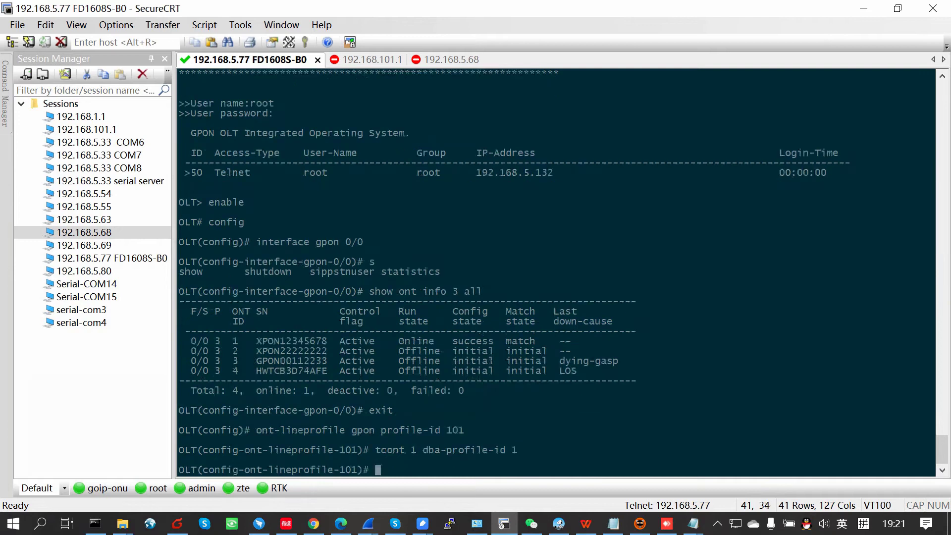
{"action": "type", "text": "gem add 1 tcont 1"}
{"action": "key", "text": "Return"}
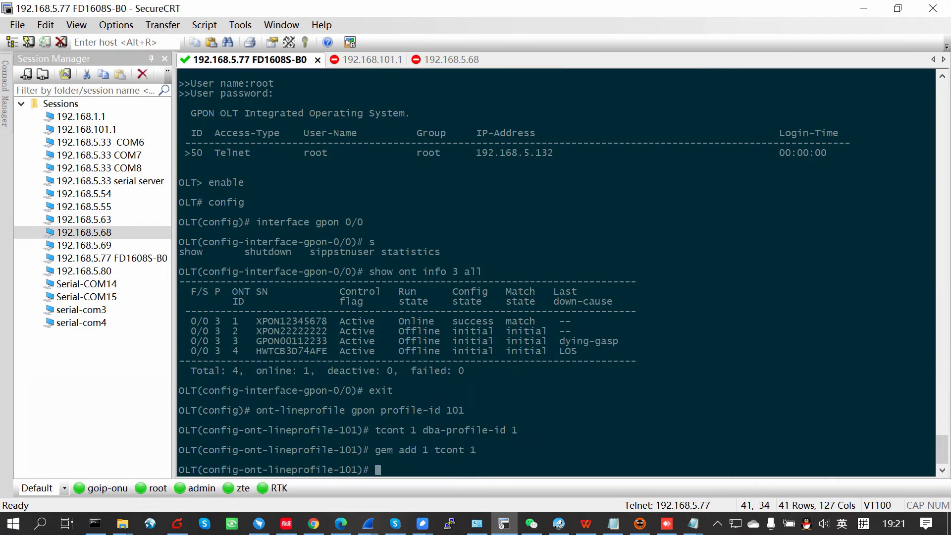
Step: Map GEM 1 to VLAN 100, commit line profile 101 and exit
{"action": "type", "text": "gem mapping 1 1"}
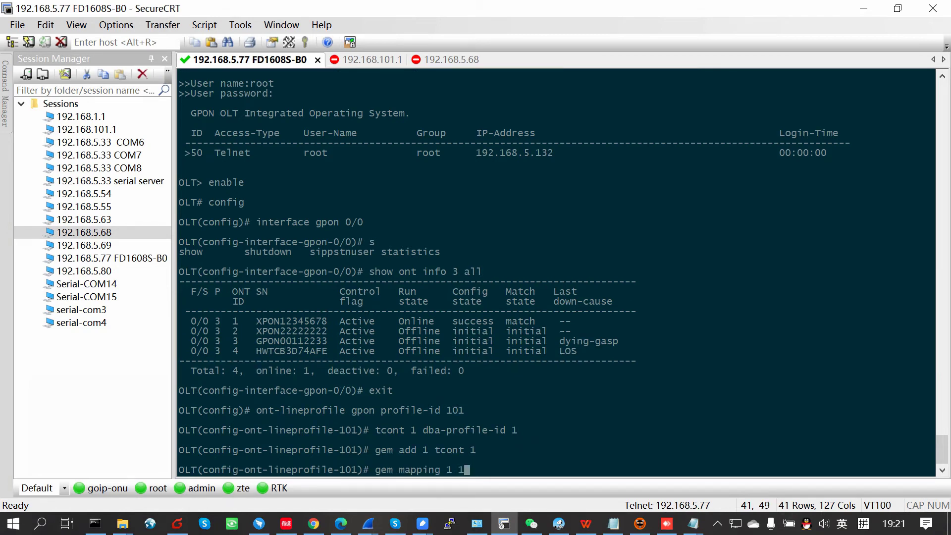
{"action": "type", "text": " vlan 100"}
{"action": "key", "text": "Return"}
{"action": "type", "text": "commit"}
{"action": "key", "text": "Return"}
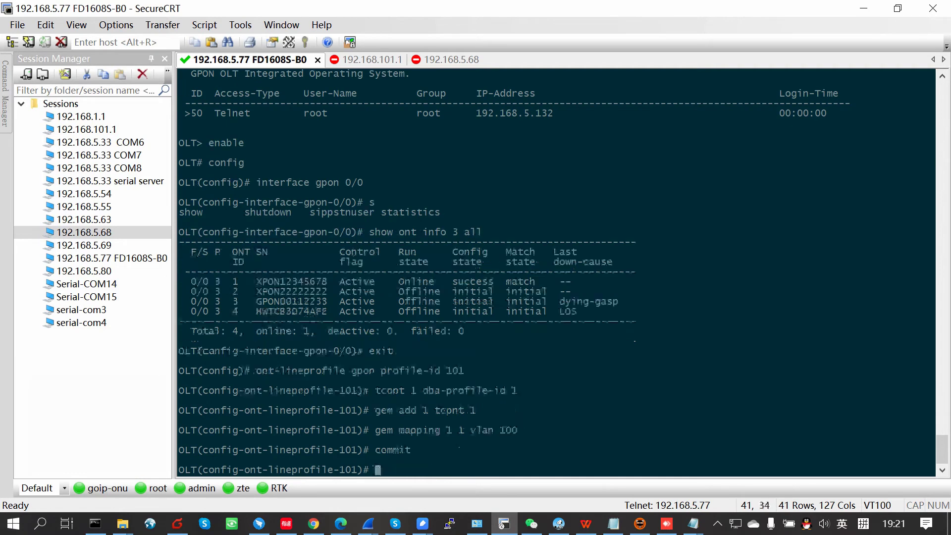
{"action": "type", "text": "exit"}
{"action": "key", "text": "Return"}
{"action": "type", "text": "ont"}
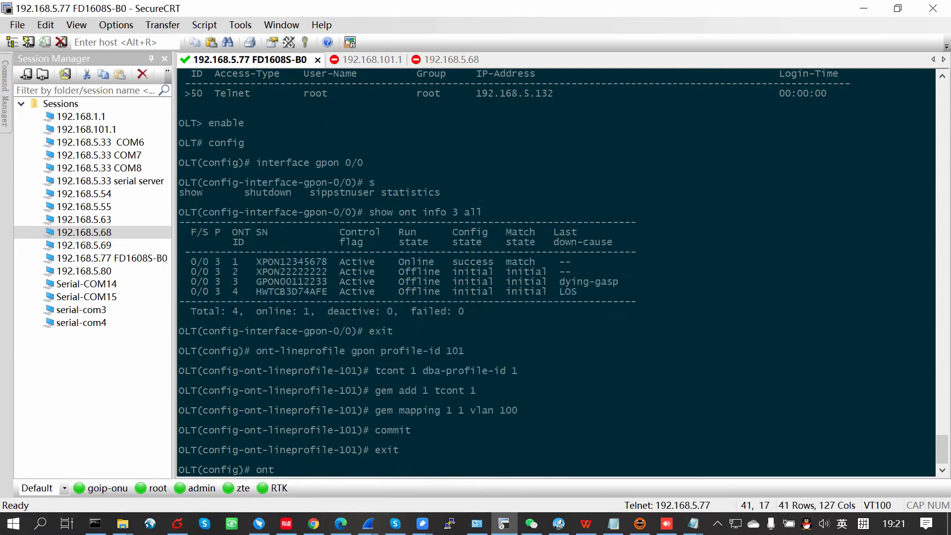
{"action": "type", "text": "-sr"}
Step: Create GPON service profile 101 with ONT ethernet ports set to adaptive
{"action": "key", "text": "Tab"}
{"action": "type", "text": "gpon "}
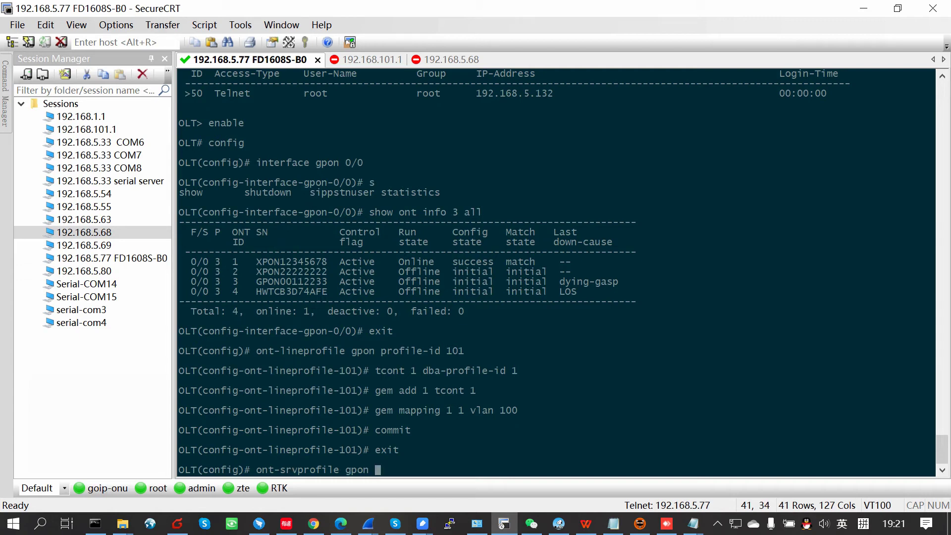
{"action": "type", "text": "gprofile-id 101"}
{"action": "key", "text": "Return"}
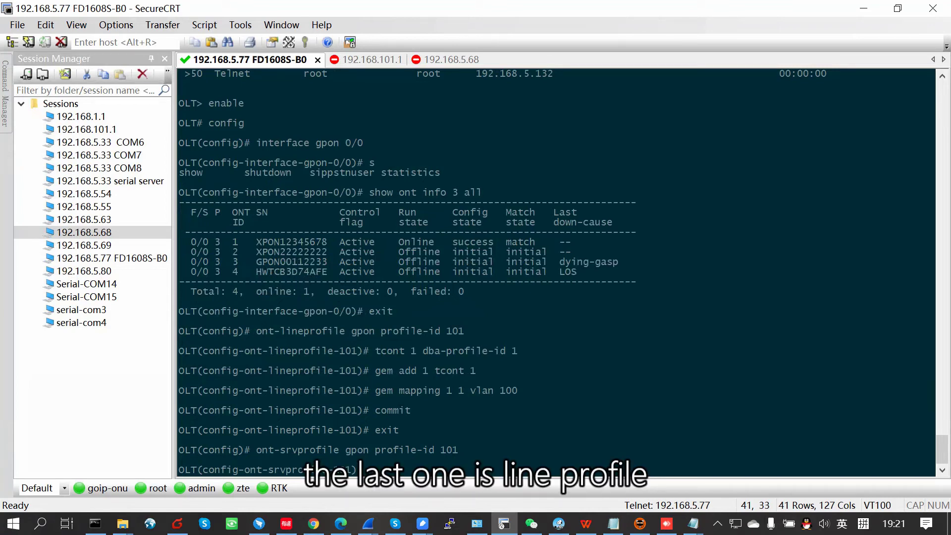
{"action": "type", "text": "ont"}
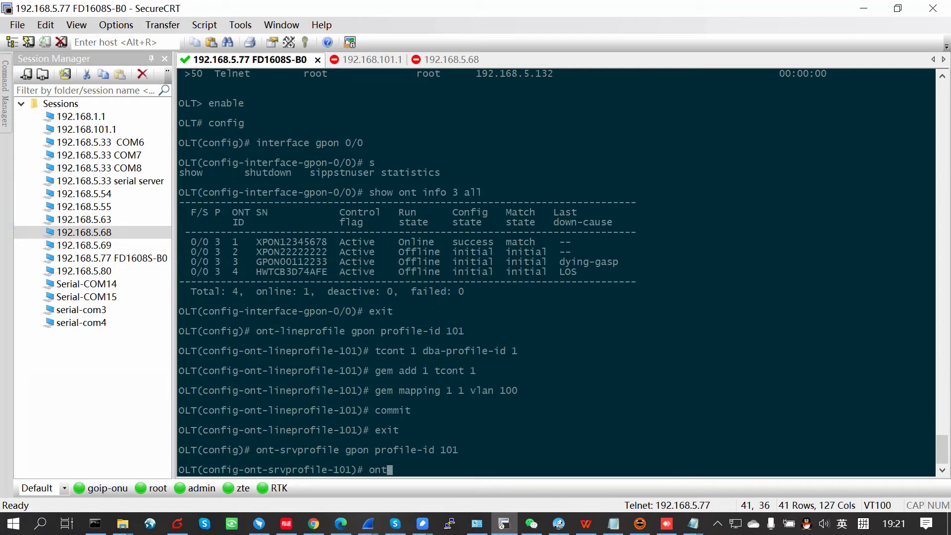
{"action": "type", "text": "-port eth adaptive"}
{"action": "key", "text": "Return"}
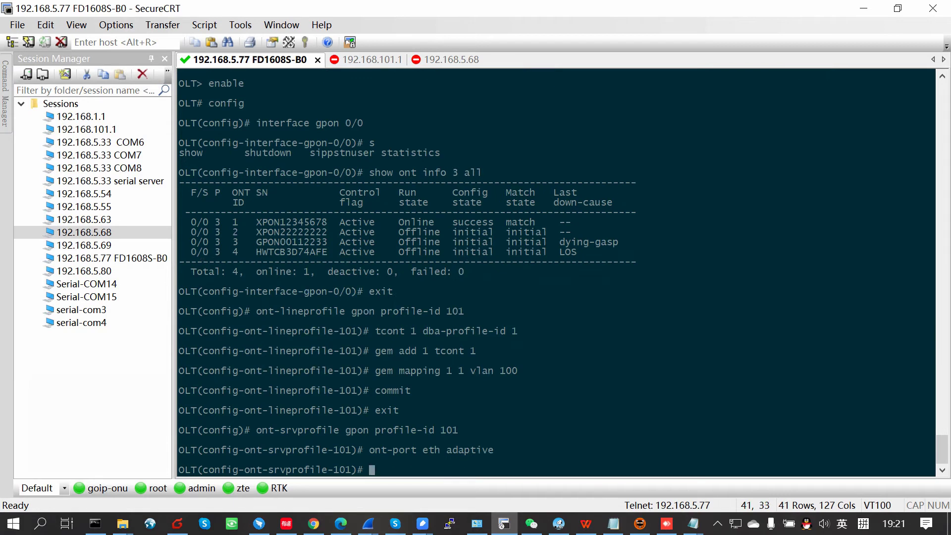
Step: Put eth 1 in VLAN 100 with native VLAN 100, then commit and exit
{"action": "type", "text": "port vlan eth 1 100"}
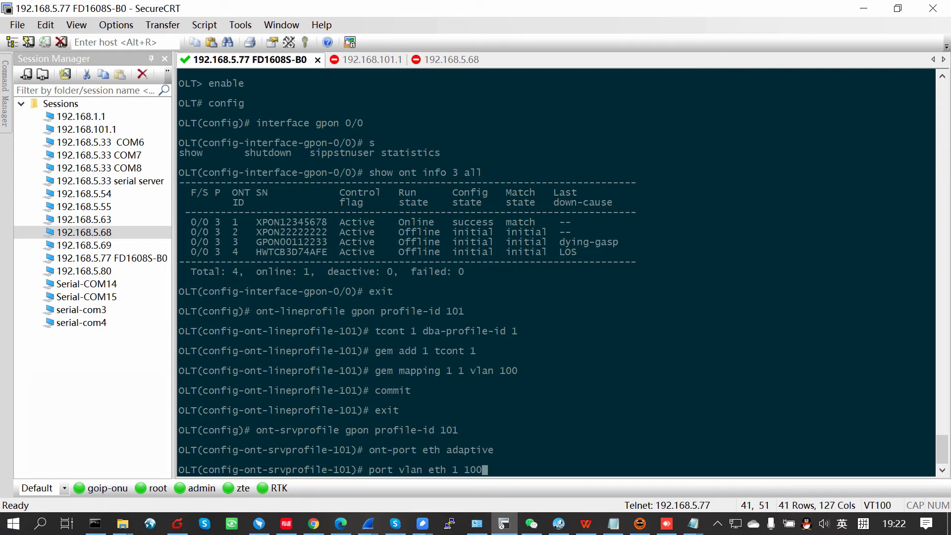
{"action": "key", "text": "Return"}
{"action": "type", "text": "por"}
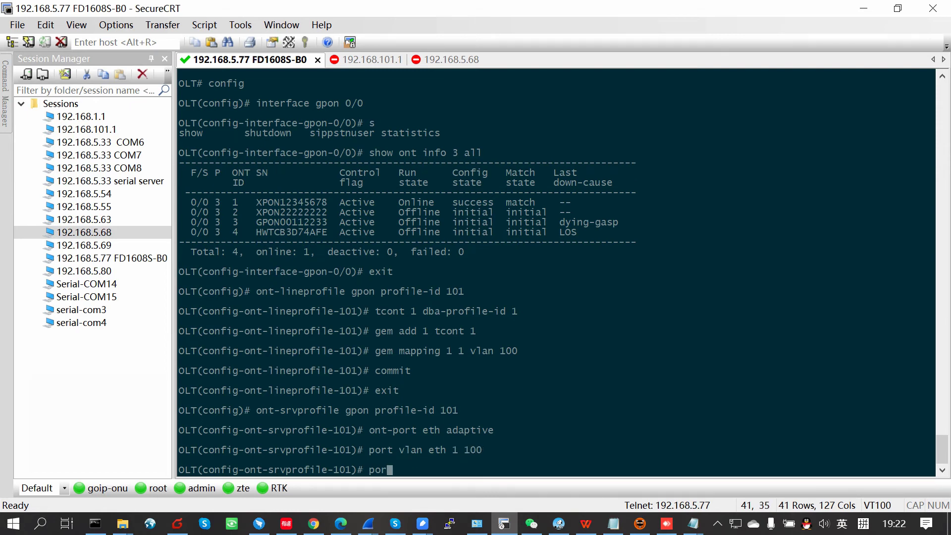
{"action": "type", "text": "t native vlan "}
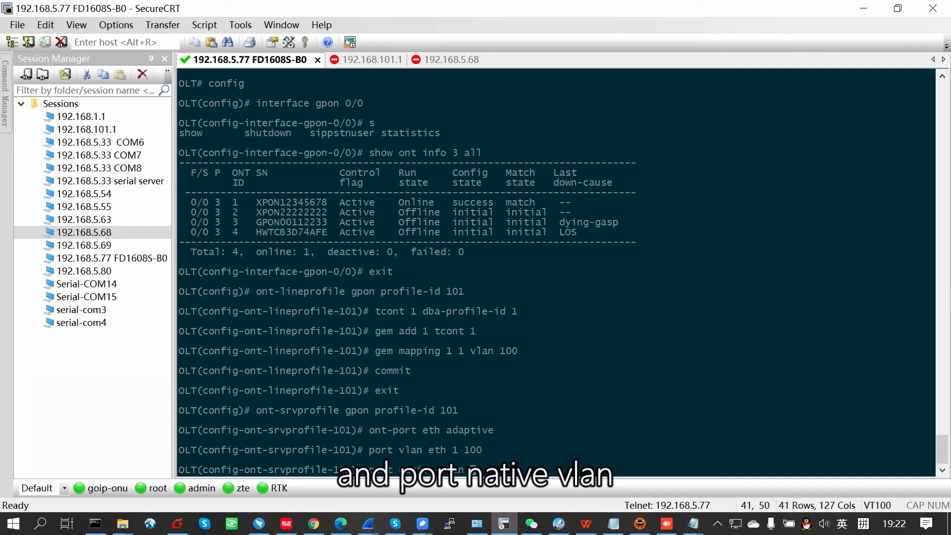
{"action": "type", "text": "eth 1 "}
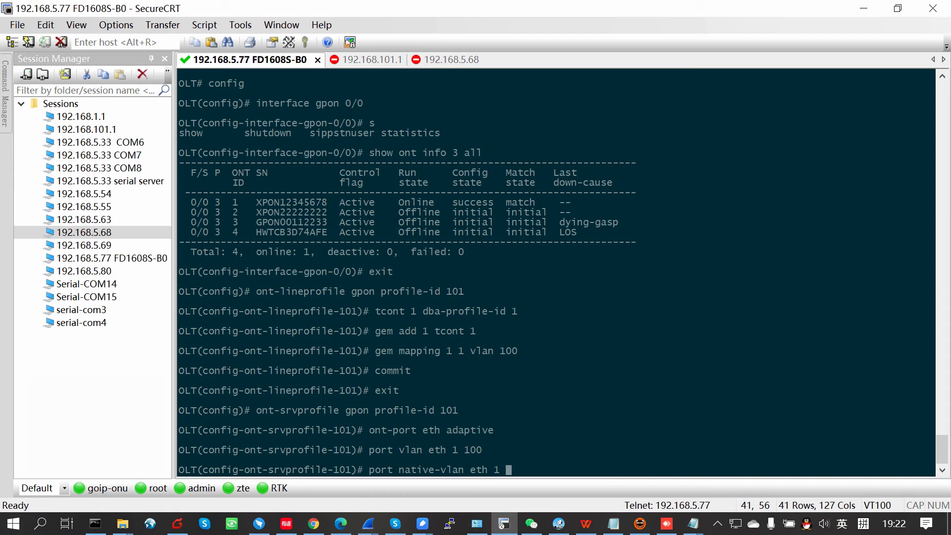
{"action": "type", "text": "100"}
{"action": "key", "text": "Return"}
{"action": "type", "text": "commit"}
{"action": "key", "text": "Return"}
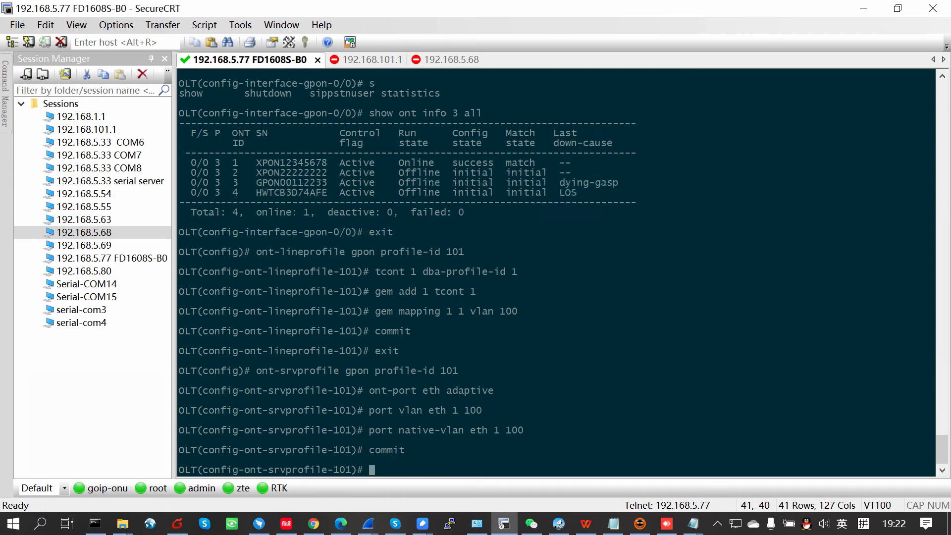
{"action": "type", "text": "exit"}
{"action": "key", "text": "Return"}
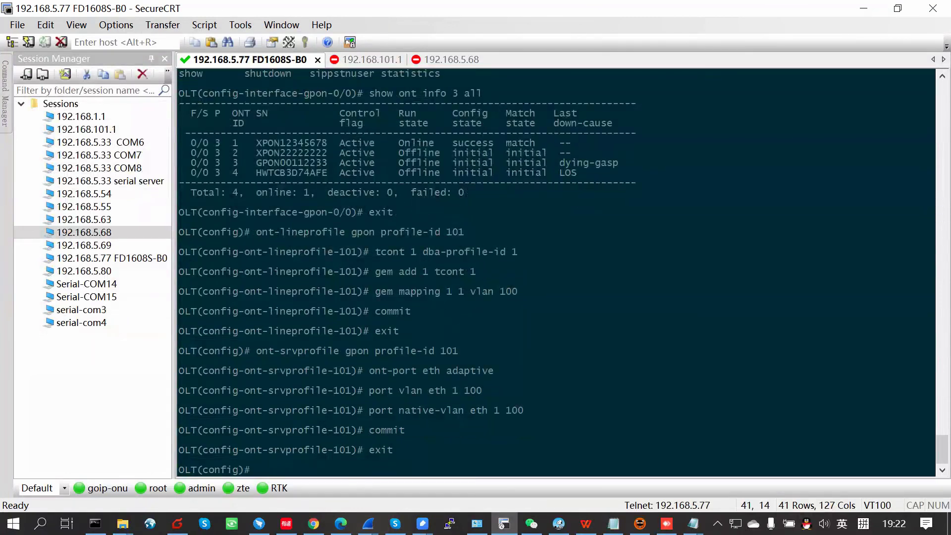
Step: Under interface gpon 0/0, modify ONT 3 1 to use line profile 101 and service profile 101
{"action": "type", "text": "interface gpon 0/0"}
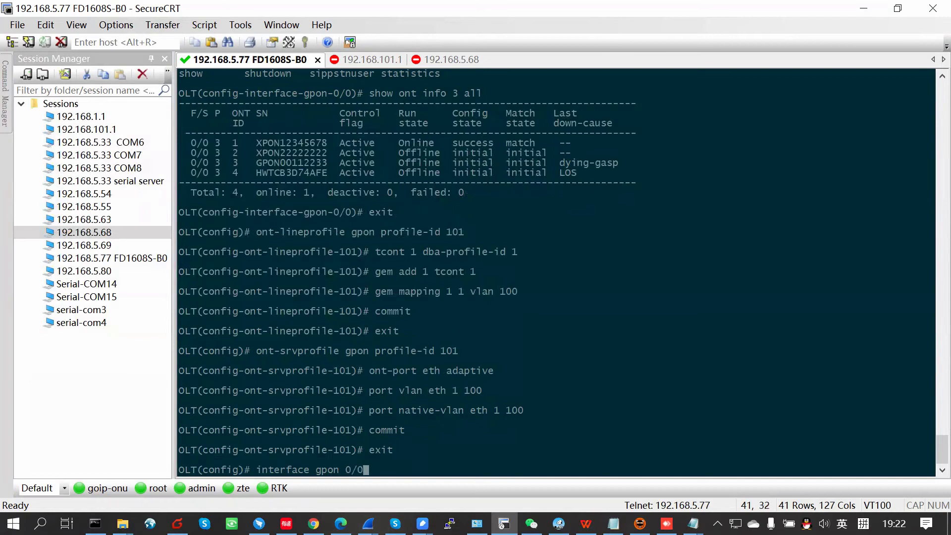
{"action": "key", "text": "Return"}
{"action": "type", "text": "ont modify 3"}
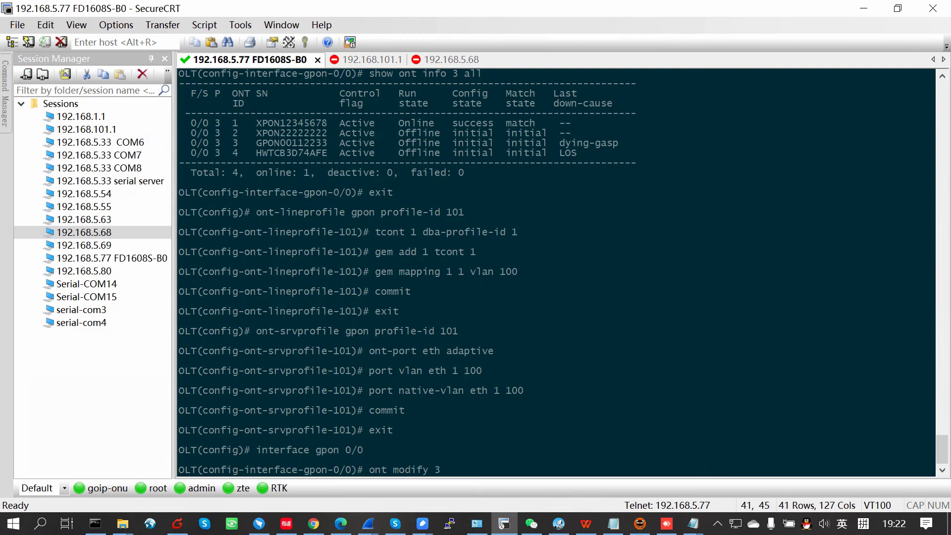
{"action": "type", "text": "ont-lineprofile-id 101 ont-srvprofile-id 101"}
{"action": "key", "text": "Return"}
{"action": "key", "text": "Return"}
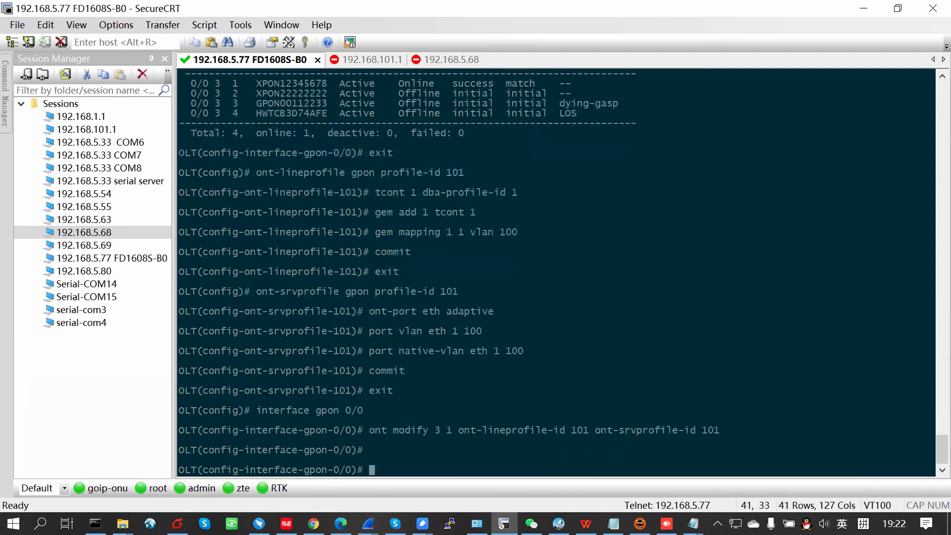
{"action": "type", "text": "exit"}
{"action": "key", "text": "Return"}
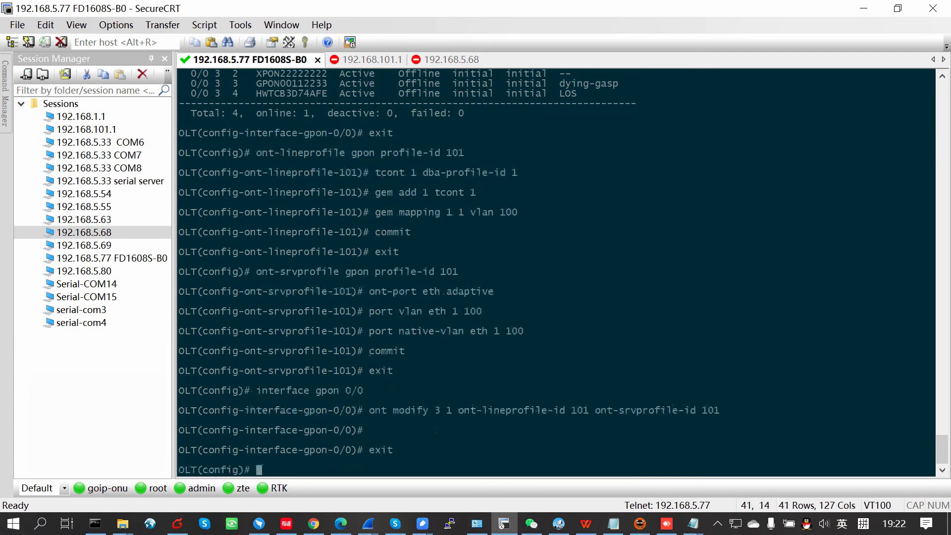
{"action": "type", "text": "service"}
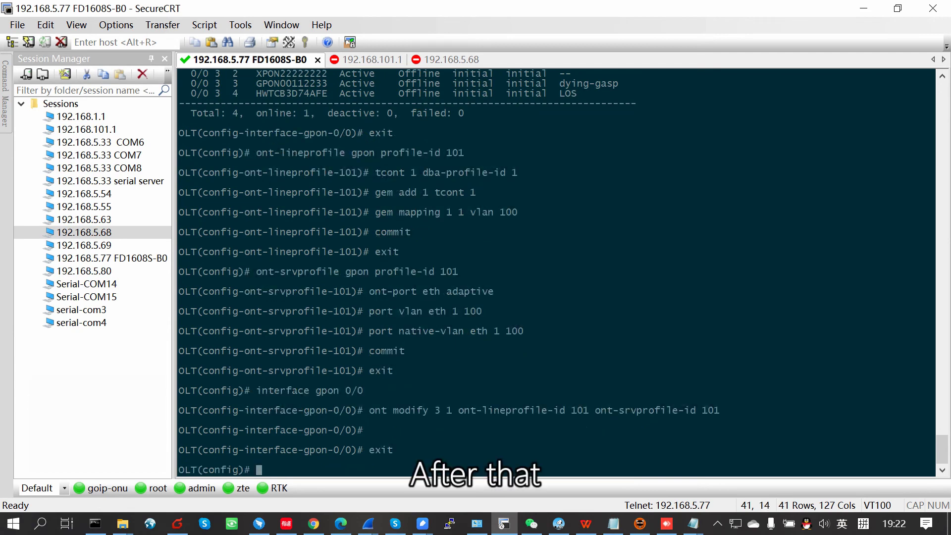
{"action": "type", "text": "-port 0"}
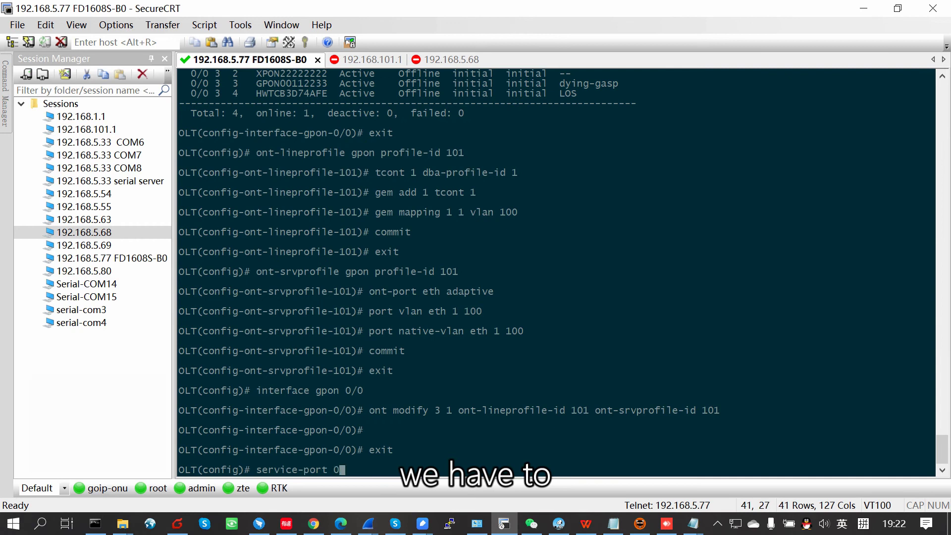
{"action": "type", "text": "0"}
Step: Create service-port 0: VLAN 100, gpon 0/0 port 3 ONT 1 gemport 1, user-vlan 100, transparent
{"action": "key", "text": "BackSpace"}
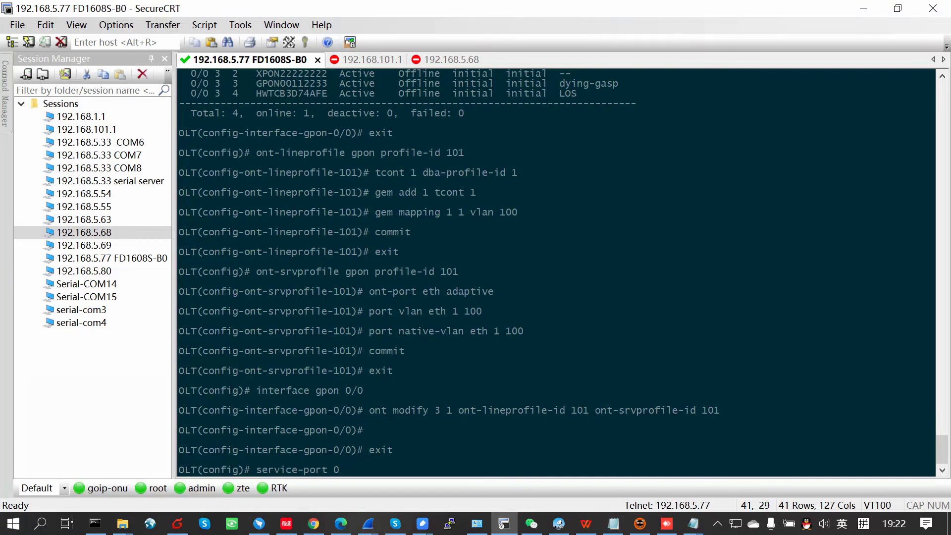
{"action": "type", "text": "g)# service-po"}
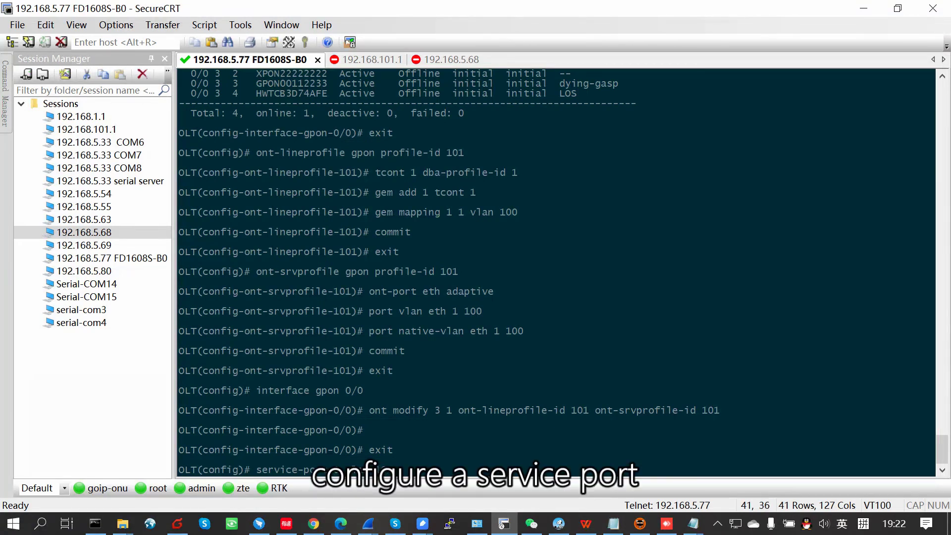
{"action": "type", "text": "rt 0 vlan 100 g"}
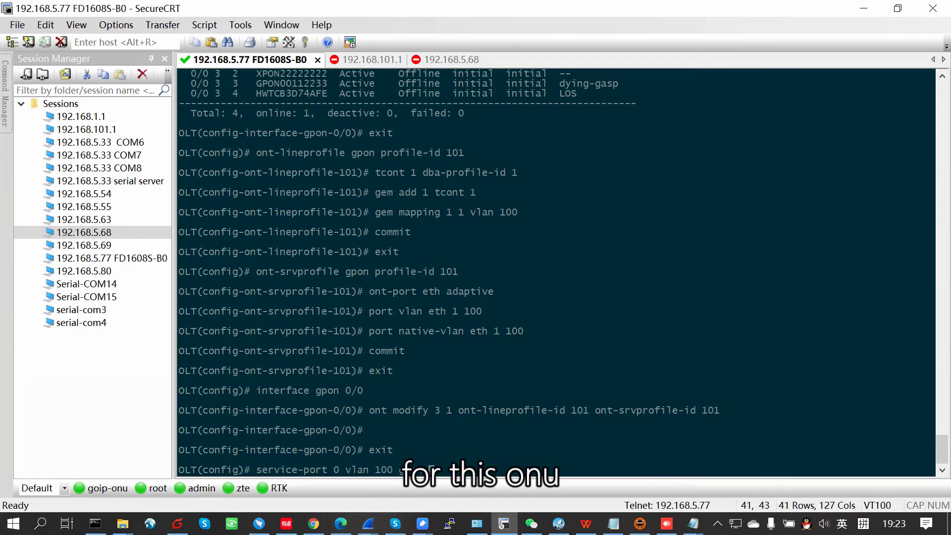
{"action": "type", "text": "pon 0/0 port "}
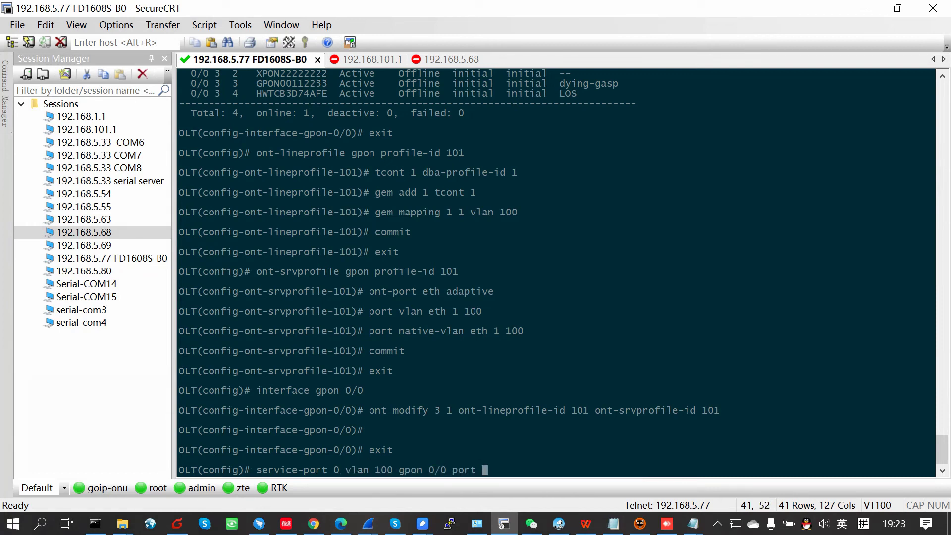
{"action": "type", "text": "3 ont 1 gemport "}
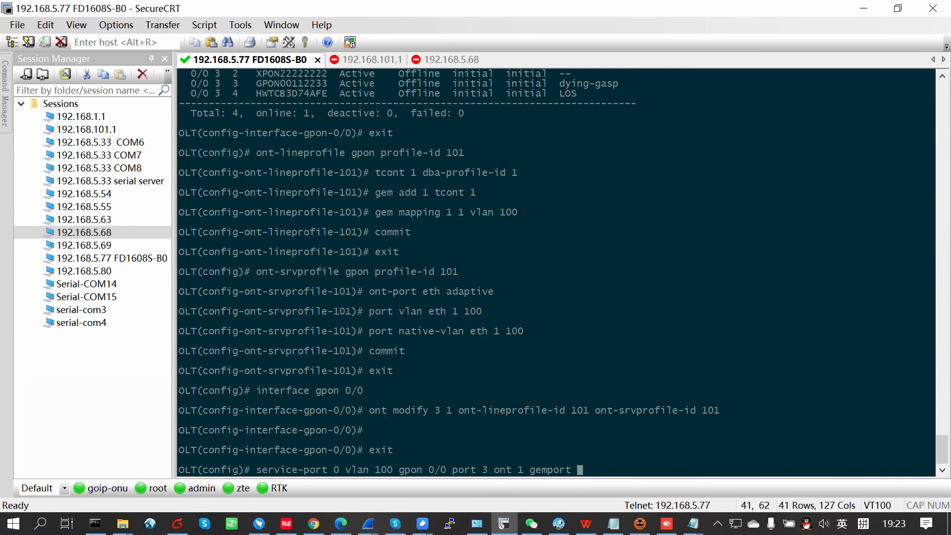
{"action": "type", "text": "1 multi-service user-"}
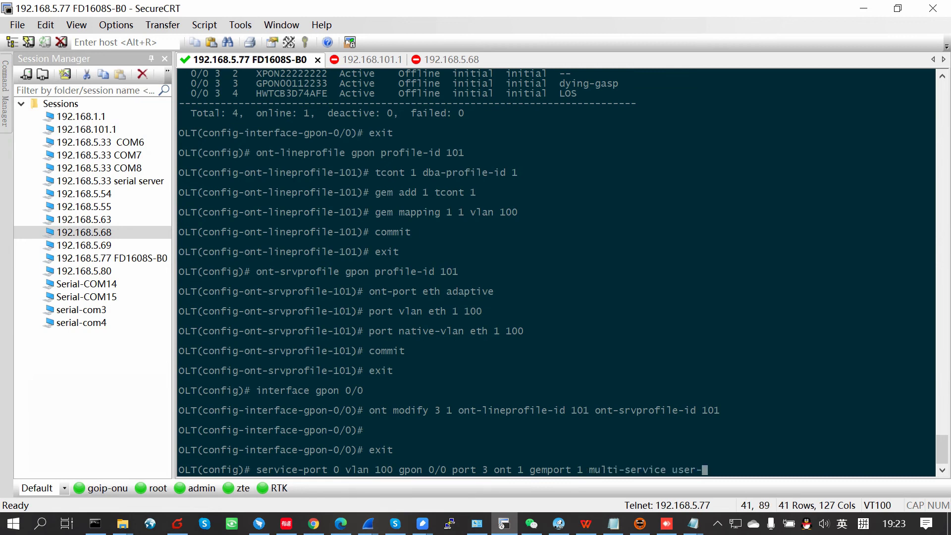
{"action": "type", "text": "vlan 100 tag-action tp"}
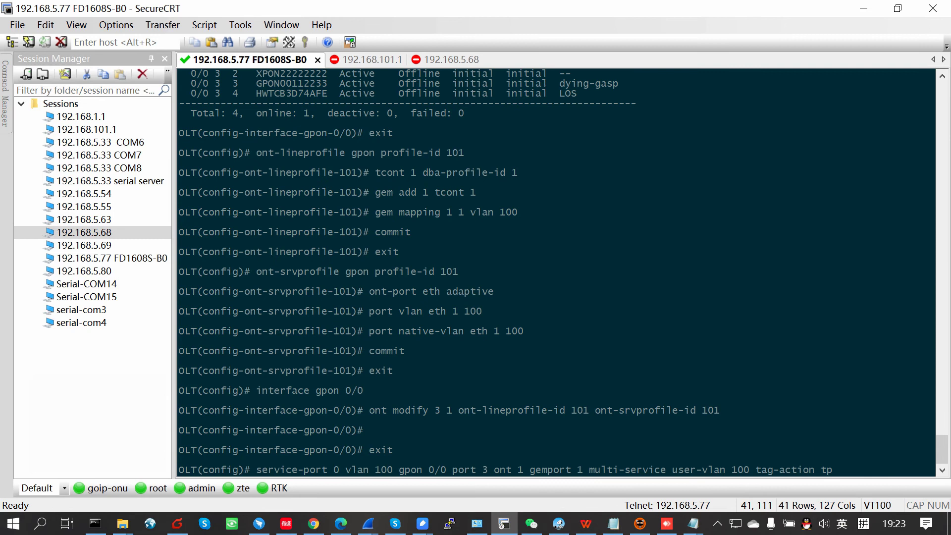
{"action": "key", "text": "BackSpace"}
{"action": "type", "text": "rans"}
{"action": "key", "text": "Tab"}
{"action": "key", "text": "Return"}
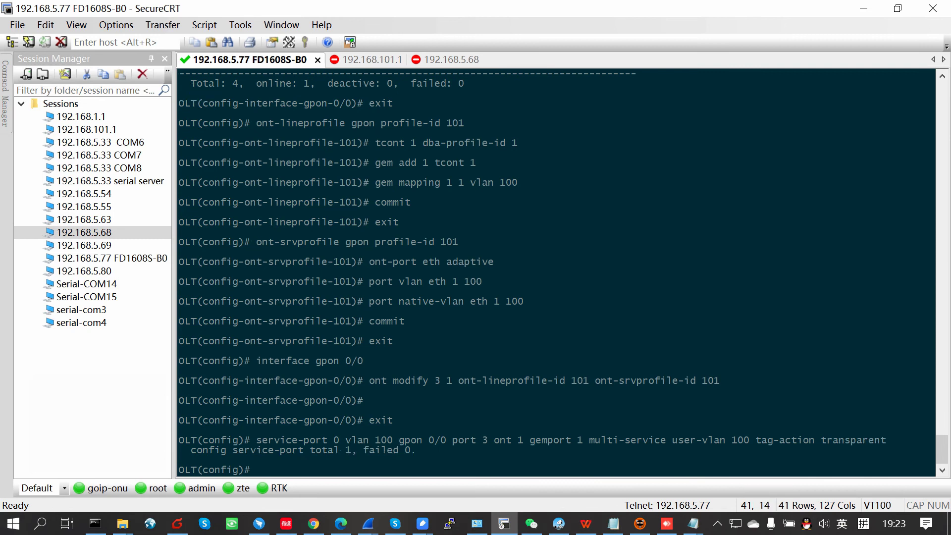
{"action": "key", "text": "Return"}
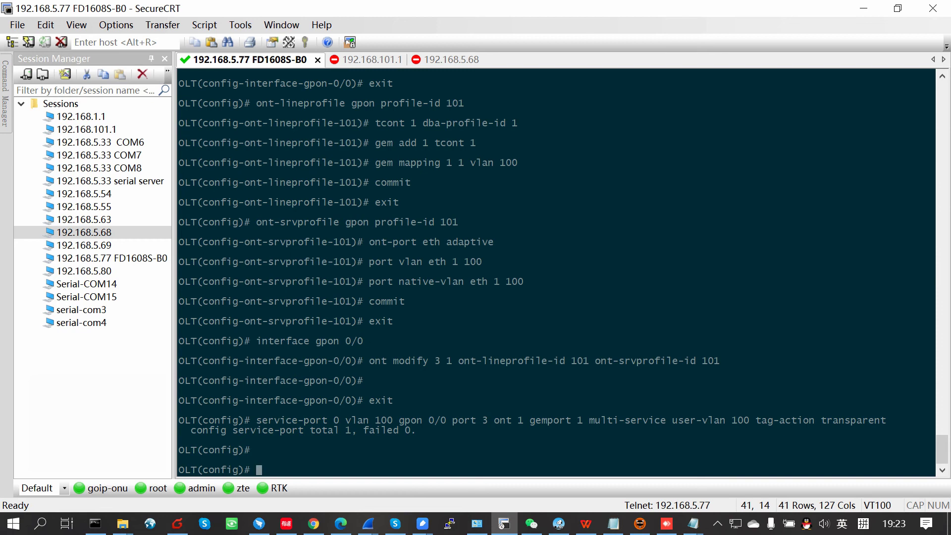
Step: Set uplink GE 0/0 port 4 to access VLAN 100, correcting an initial VLAN 10
{"action": "type", "text": "interface ge 0/0"}
{"action": "key", "text": "Return"}
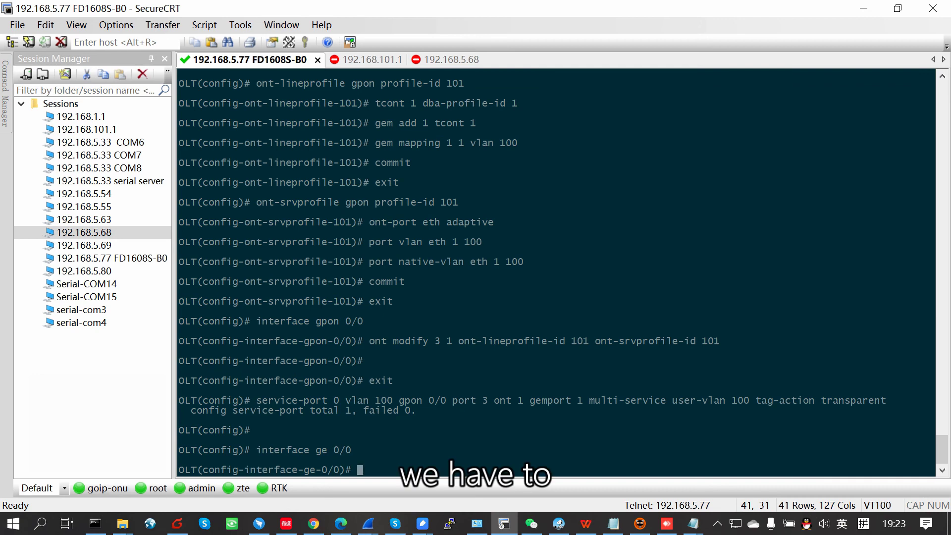
{"action": "type", "text": "vlan access "}
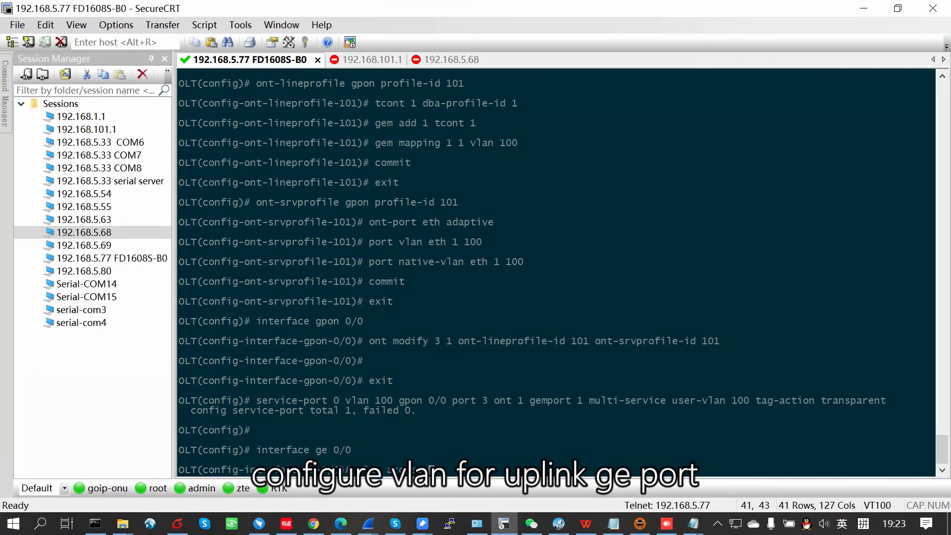
{"action": "type", "text": "4 10"}
{"action": "key", "text": "Return"}
{"action": "key", "text": "Up"}
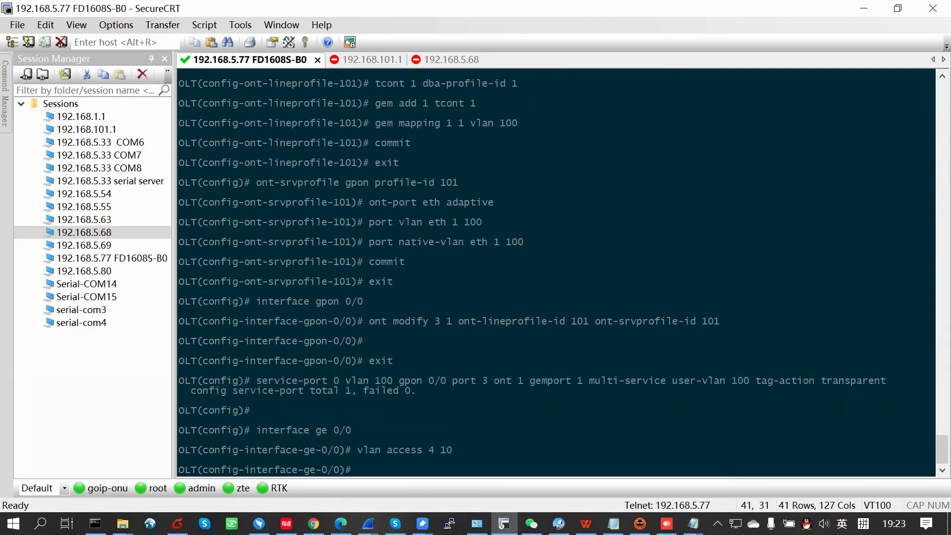
{"action": "type", "text": "00"}
{"action": "key", "text": "Return"}
{"action": "type", "text": "exit"}
{"action": "key", "text": "Return"}
Step: Save the OLT configuration with 'save' until it reaches 100%
{"action": "key", "text": "Return"}
{"action": "type", "text": "save"}
{"action": "key", "text": "Return"}
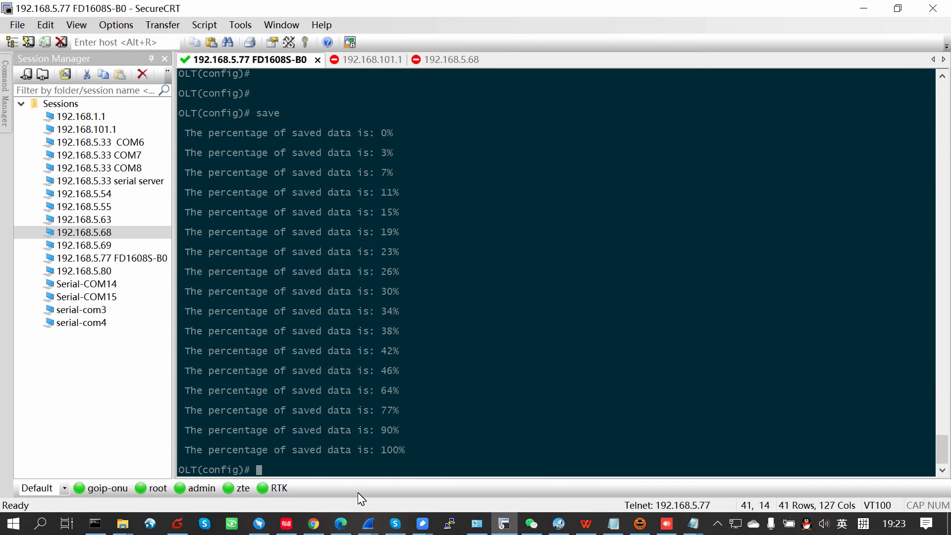
{"action": "mouse_move", "coordinate": [340, 521]}
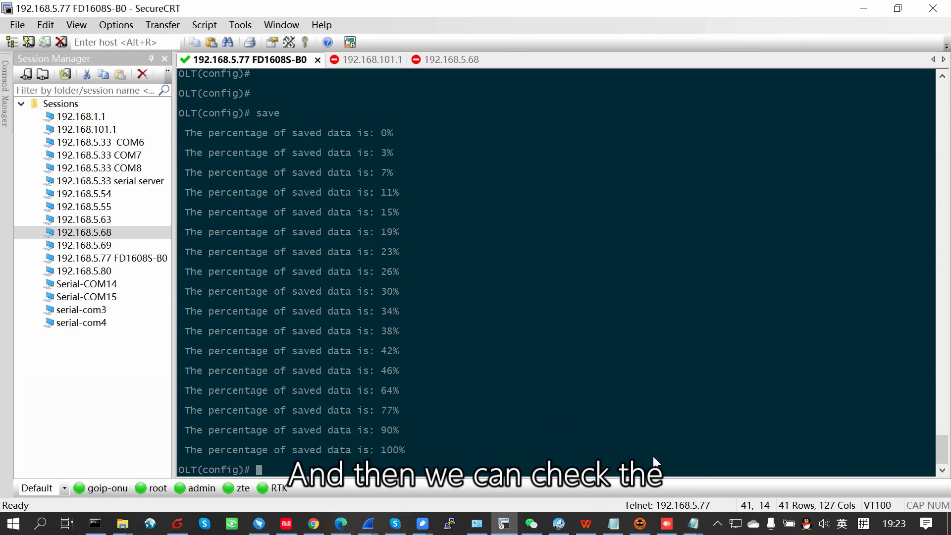
Step: Check Ethernet 3's status and details in Network and Sharing Center, then close both windows
{"action": "left_click", "coordinate": [476, 531]}
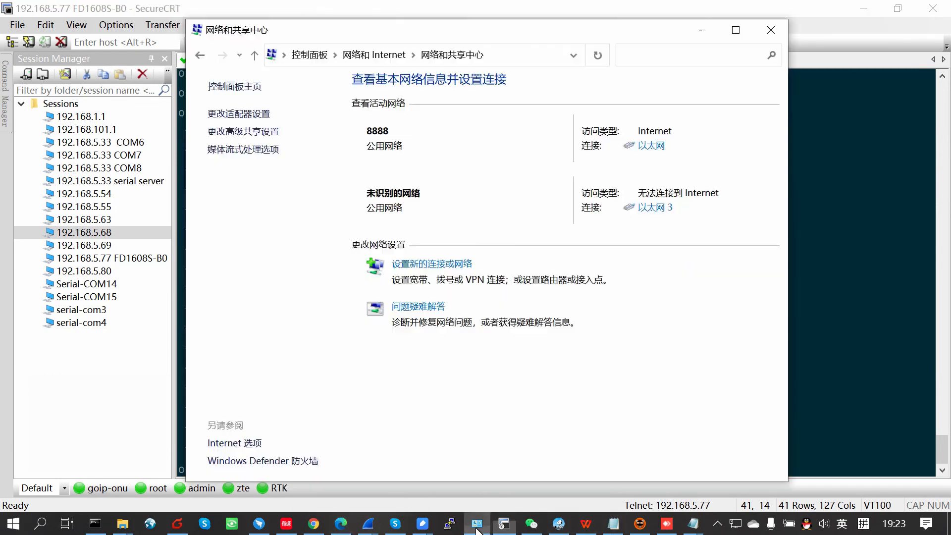
{"action": "left_click", "coordinate": [654, 208]}
{"action": "left_click", "coordinate": [411, 250]}
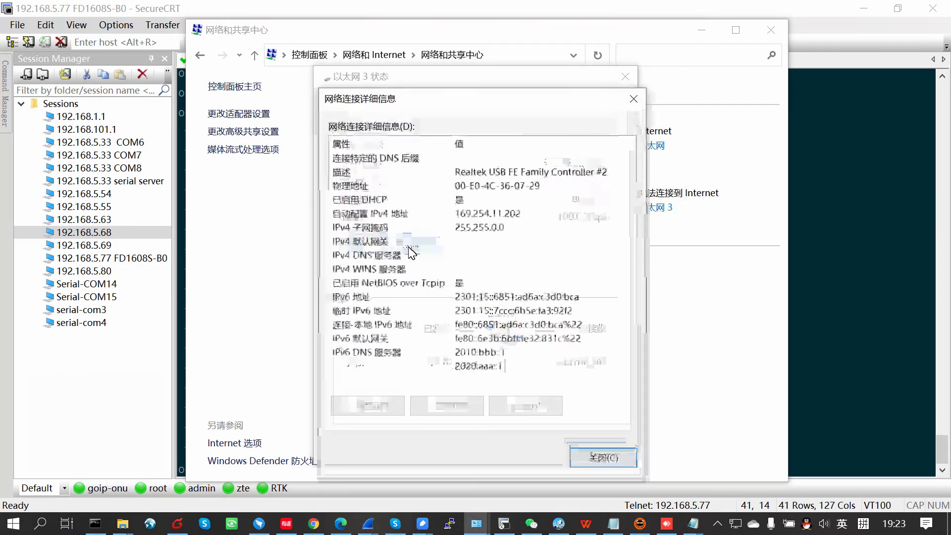
{"action": "left_click", "coordinate": [590, 461]}
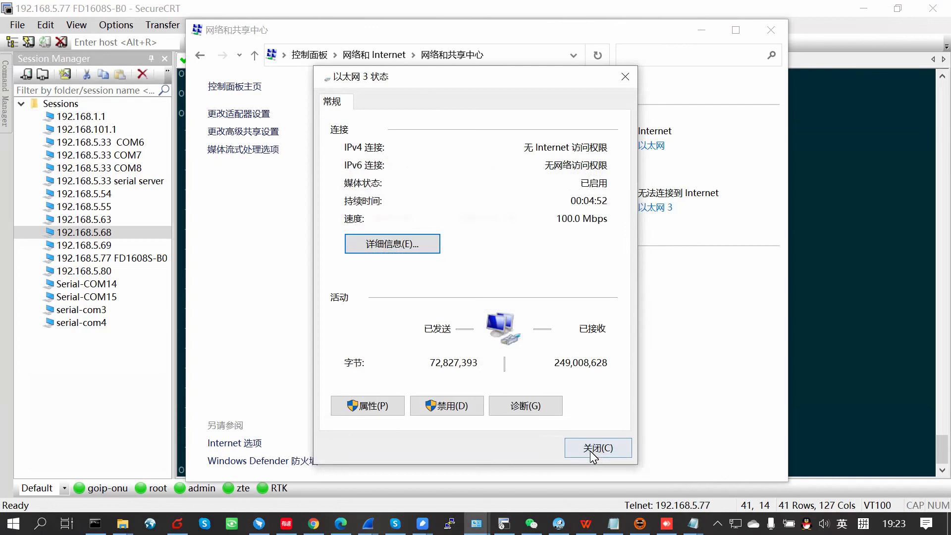
{"action": "left_click", "coordinate": [599, 452]}
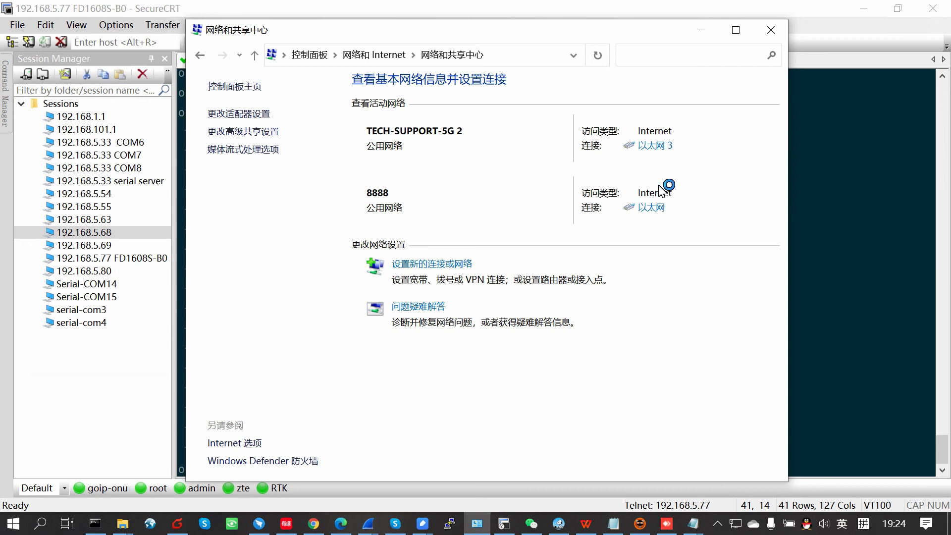
Step: Reopen Ethernet 3's details showing DHCP IPv4 192.168.66.79 and gateway 192.168.66.1, moved aside
{"action": "left_click", "coordinate": [654, 147]}
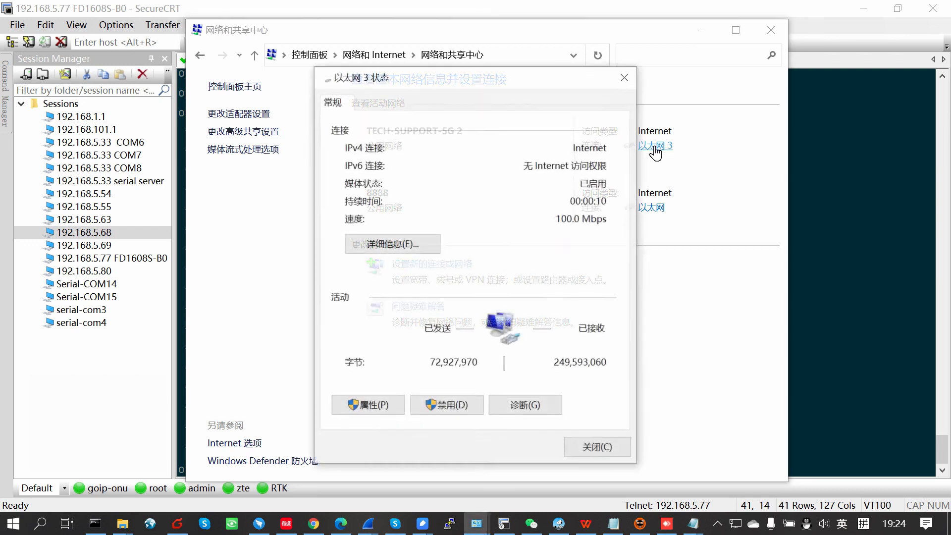
{"action": "left_click", "coordinate": [426, 246]}
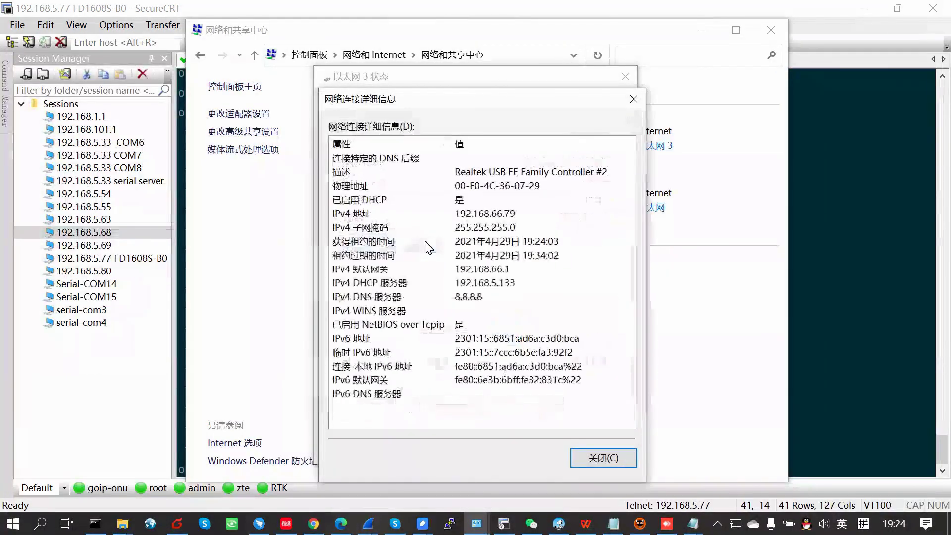
{"action": "left_click_drag", "start_coordinate": [579, 101], "coordinate": [769, 84]}
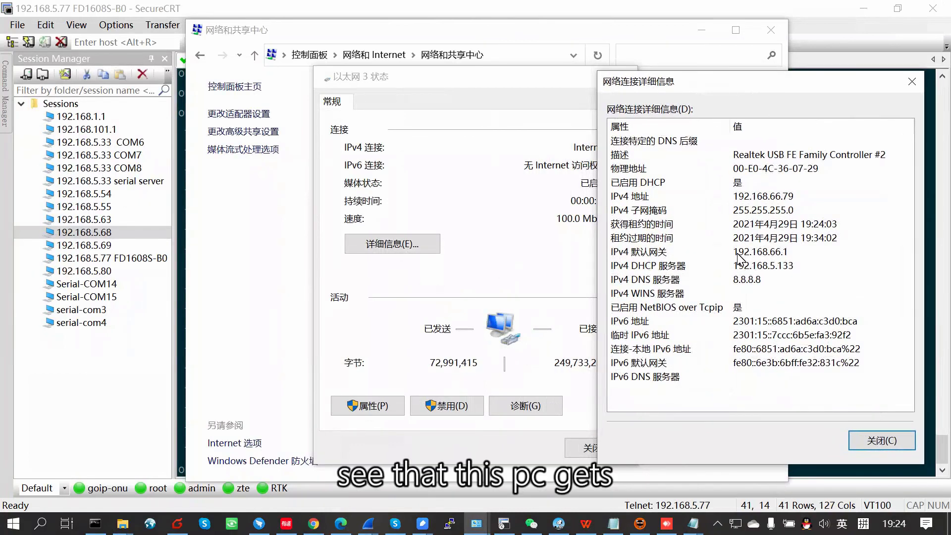